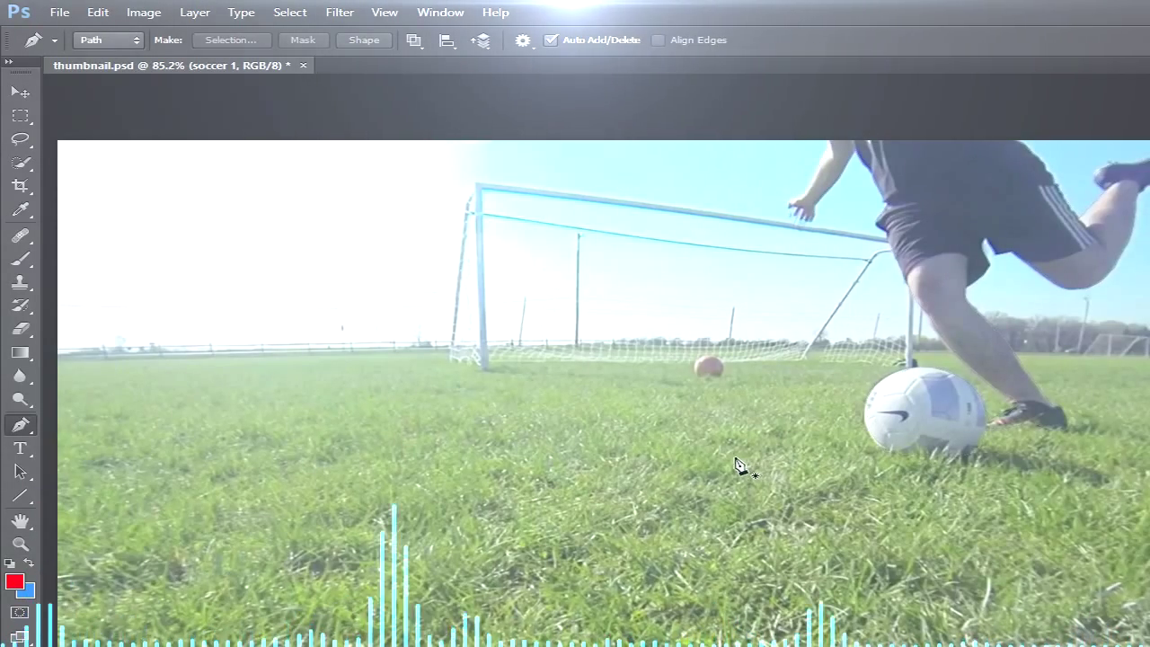
{"action": "left_click", "coordinate": [340, 12]}
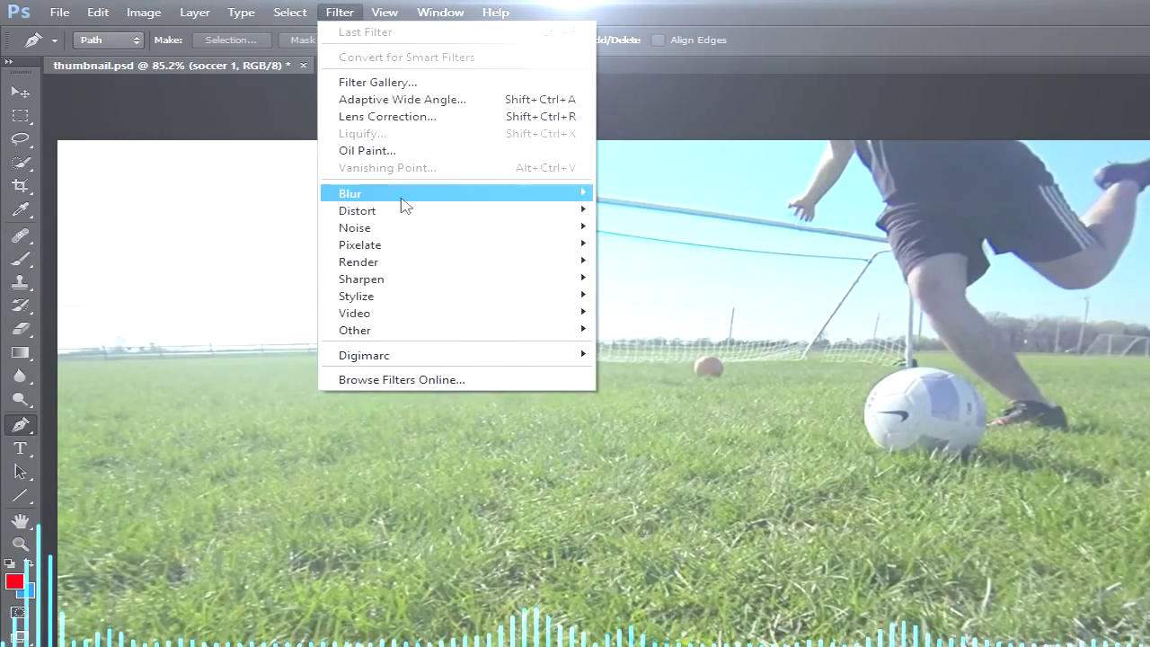
{"action": "mouse_move", "coordinate": [398, 194]}
{"action": "left_click", "coordinate": [668, 274]}
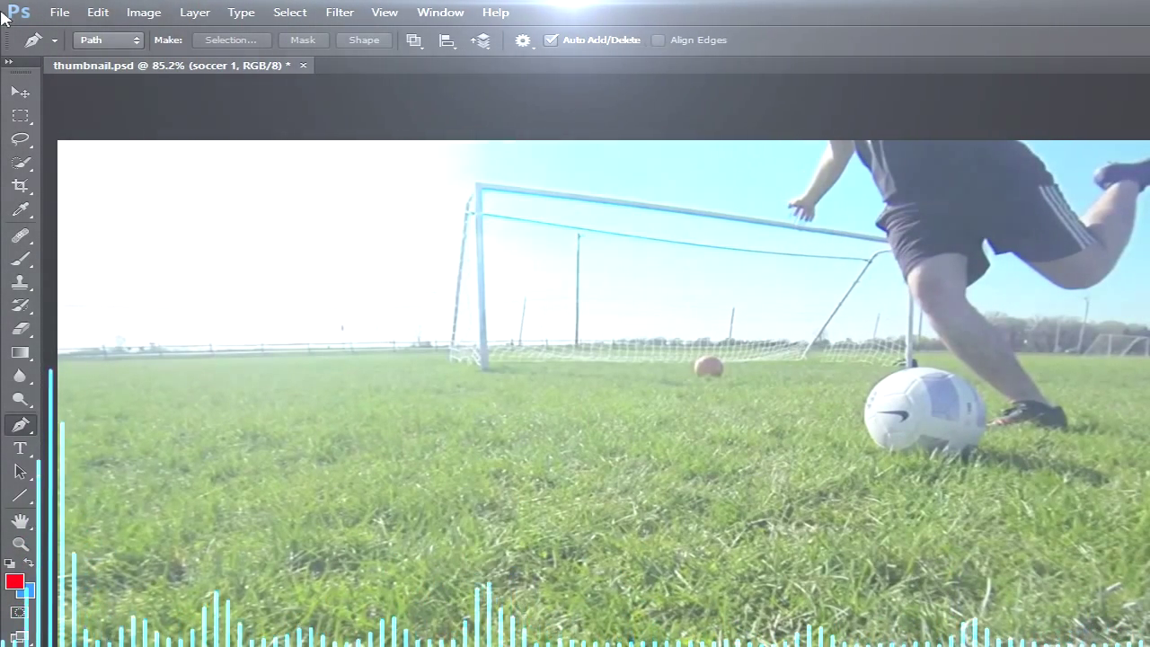
{"action": "key", "text": "v"}
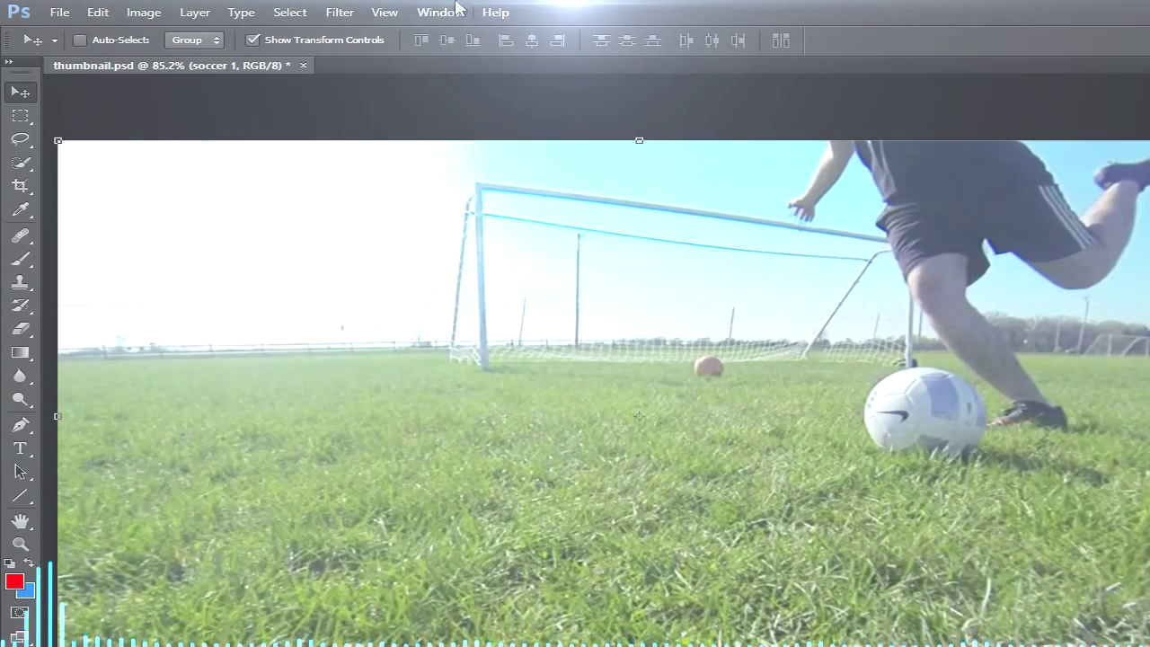
Apply a Motion Blur to the soccer field background with an angle of -90° and a distance of 8 pixels
{"action": "left_click", "coordinate": [340, 11]}
{"action": "mouse_move", "coordinate": [347, 192]}
{"action": "left_click", "coordinate": [669, 357]}
{"action": "mouse_move", "coordinate": [623, 461]}
{"action": "left_mouse_down"}
{"action": "mouse_move", "coordinate": [656, 466]}
{"action": "mouse_move", "coordinate": [637, 467]}
{"action": "left_mouse_up"}
{"action": "left_click", "coordinate": [783, 415]}
{"action": "left_click_drag", "start_coordinate": [762, 400], "coordinate": [774, 433]}
{"action": "left_click", "coordinate": [675, 372]}
{"action": "mouse_move", "coordinate": [637, 463]}
{"action": "left_mouse_down"}
{"action": "mouse_move", "coordinate": [729, 475]}
{"action": "mouse_move", "coordinate": [621, 470]}
{"action": "left_mouse_up"}
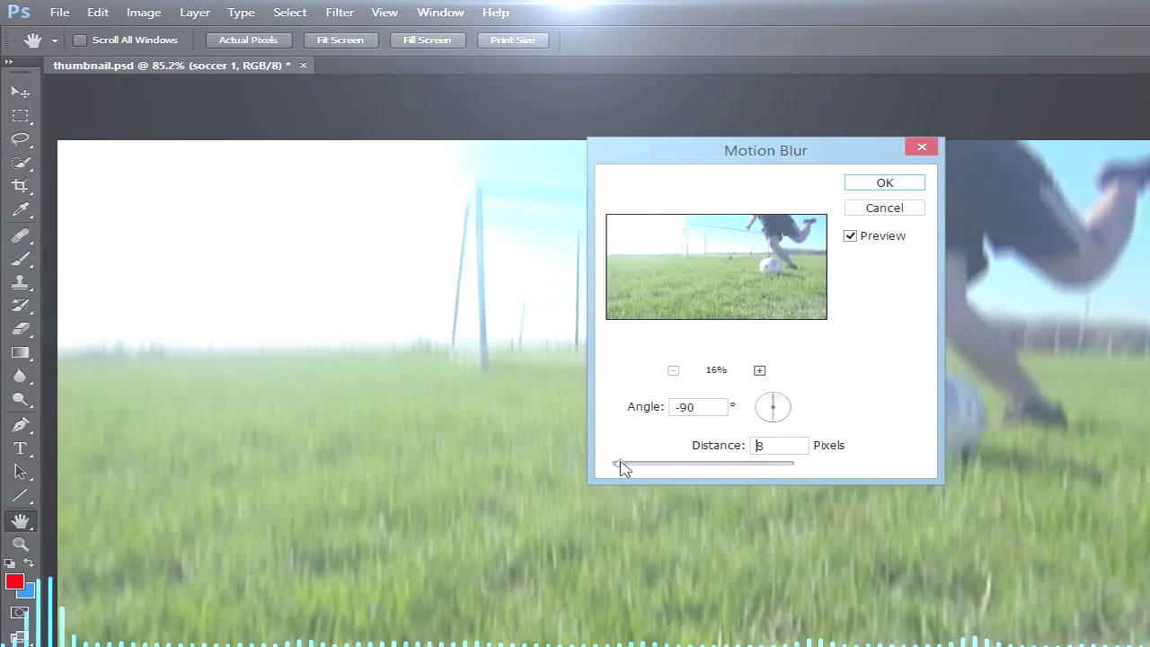
{"action": "key", "text": "Return"}
{"action": "key", "text": "v"}
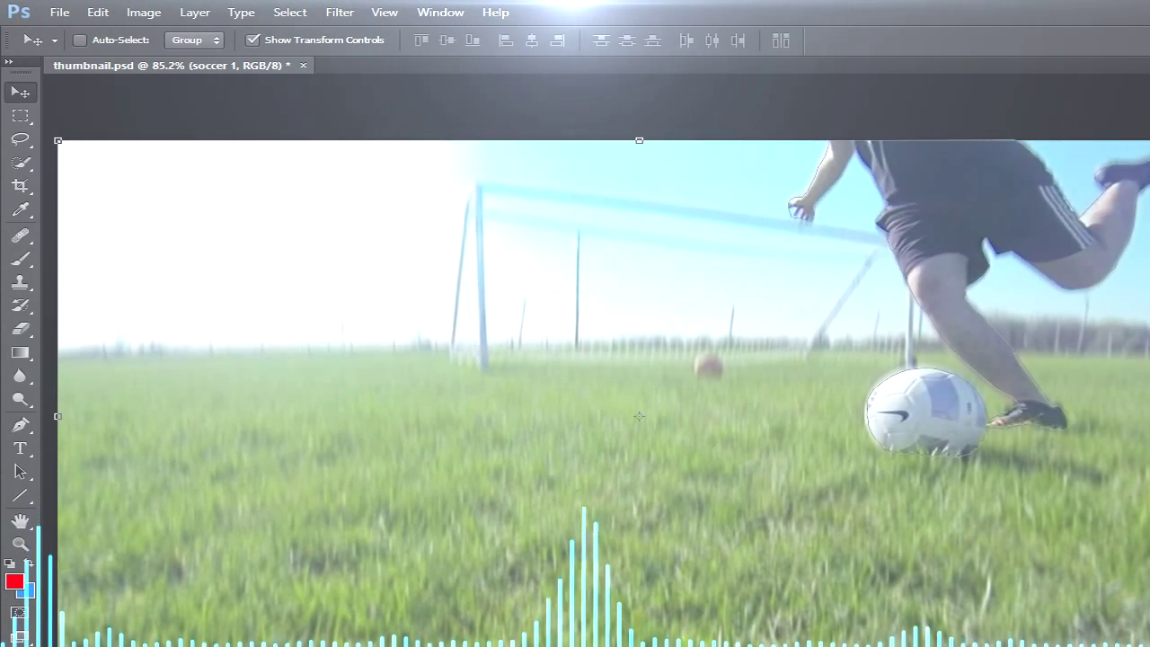
Outline the kicker and ball cutout with a white 7 px outside stroke
{"action": "left_click", "coordinate": [726, 404]}
{"action": "mouse_move", "coordinate": [944, 268]}
{"action": "left_mouse_down"}
{"action": "mouse_move", "coordinate": [1149, 419]}
{"action": "mouse_move", "coordinate": [320, 338]}
{"action": "left_mouse_up"}
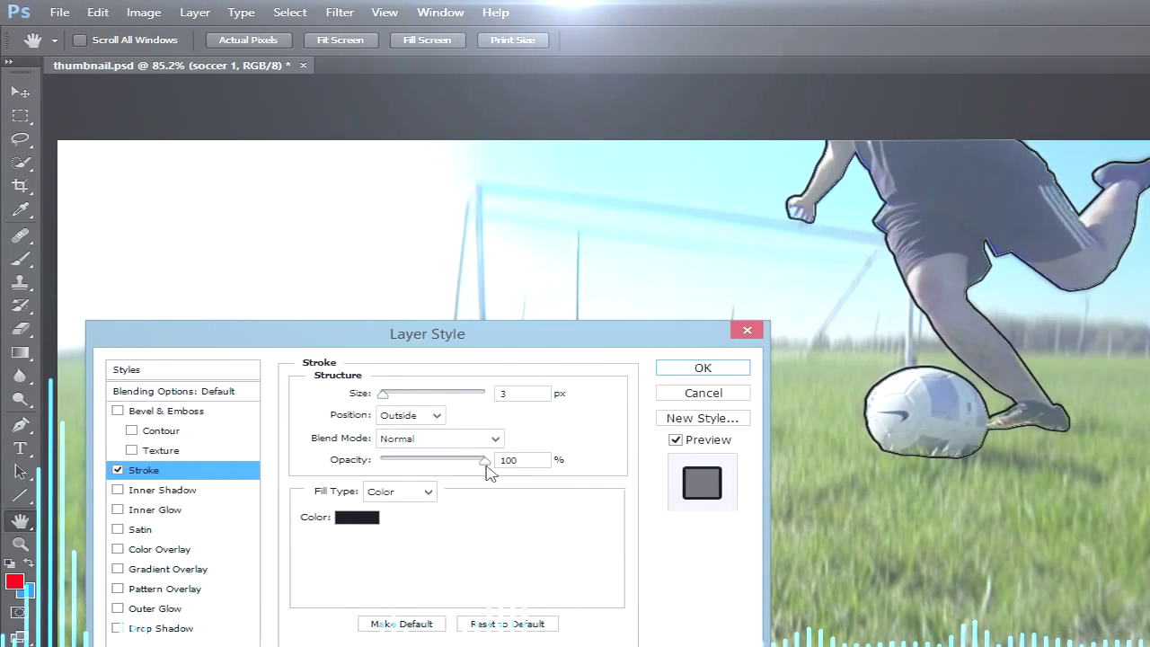
{"action": "type", "text": "7"}
{"action": "left_click", "coordinate": [357, 518]}
{"action": "left_click_drag", "start_coordinate": [822, 523], "coordinate": [749, 482]}
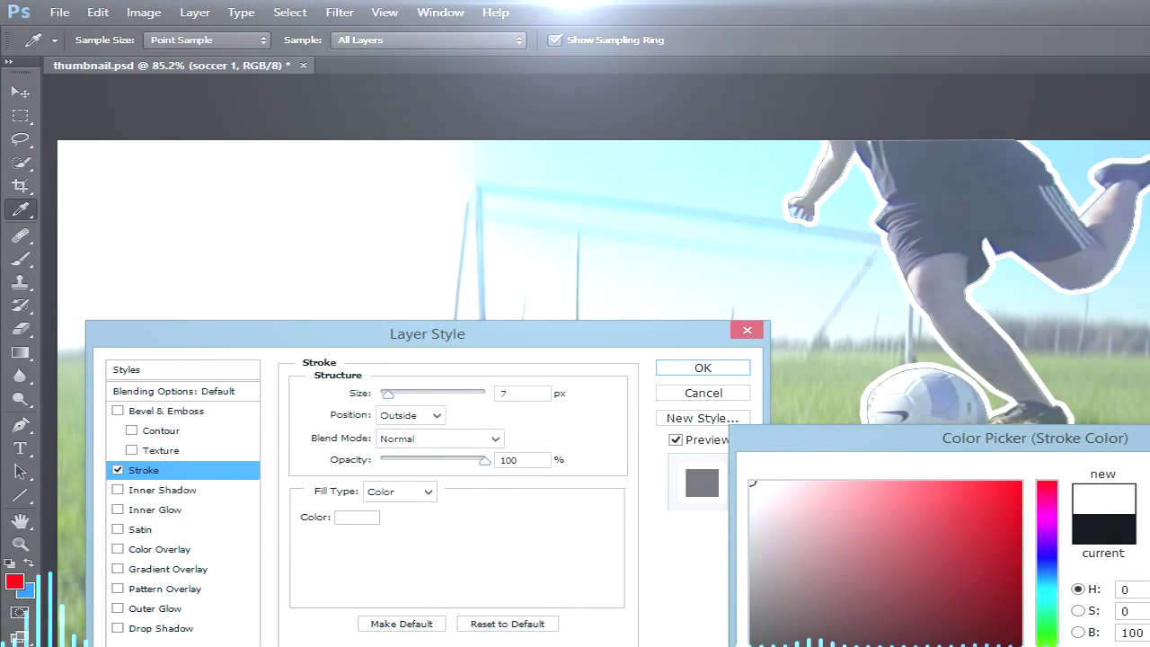
{"action": "key", "text": "Return"}
Add a drop shadow to the kicker cutout and raise its opacity, spread and size for a wide dark halo
{"action": "left_click", "coordinate": [153, 628]}
{"action": "left_click_drag", "start_coordinate": [461, 421], "coordinate": [473, 421]}
{"action": "left_click_drag", "start_coordinate": [381, 493], "coordinate": [415, 494]}
{"action": "double_click", "coordinate": [531, 513]}
{"action": "type", "text": "7"}
{"action": "key", "text": "Return"}
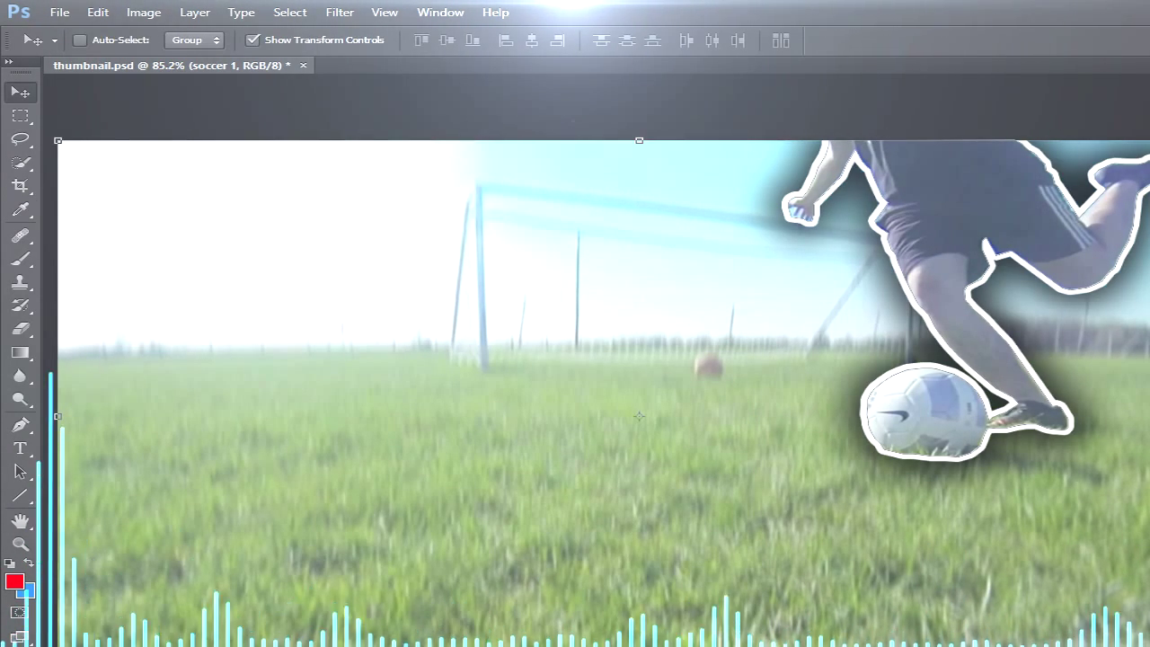
Lower the opacity of the kicker's white stroke to make the outline semi-transparent
{"action": "left_click", "coordinate": [146, 470]}
{"action": "left_click_drag", "start_coordinate": [484, 462], "coordinate": [356, 464]}
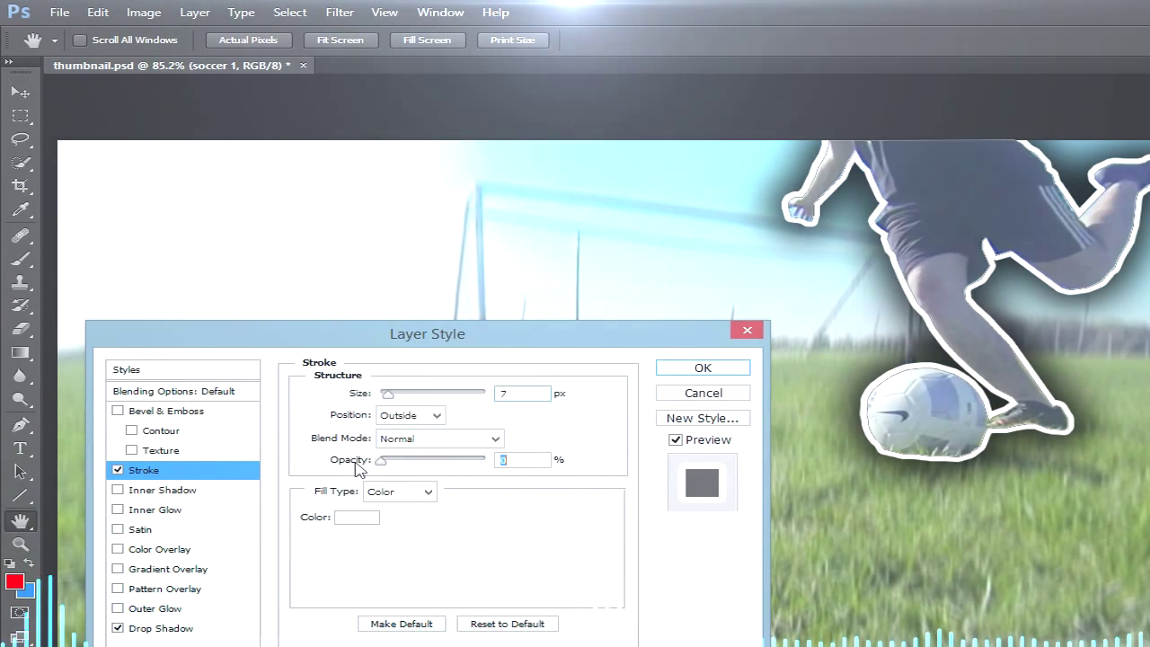
{"action": "key", "text": "Return"}
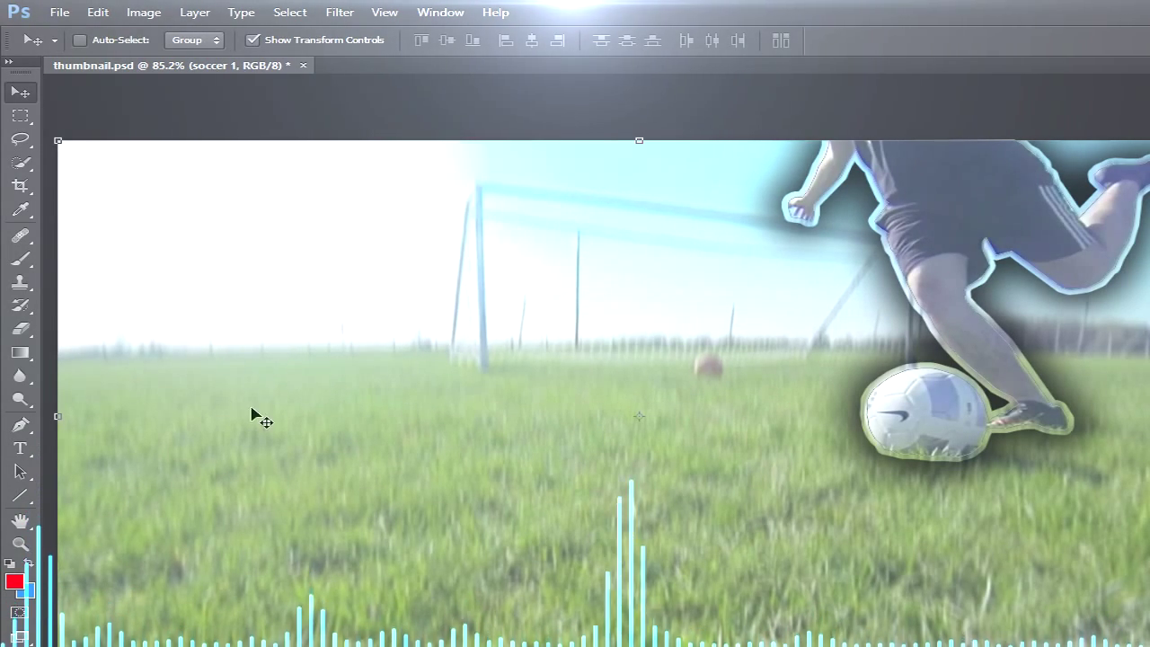
Place the picture soccer 2.png from the Pictures folder into the thumbnail document
{"action": "key", "text": "p"}
{"action": "key", "text": "alt+Tab"}
{"action": "left_click_drag", "start_coordinate": [1103, 472], "coordinate": [117, 340]}
{"action": "key", "text": "Return"}
{"action": "key", "text": "Return"}
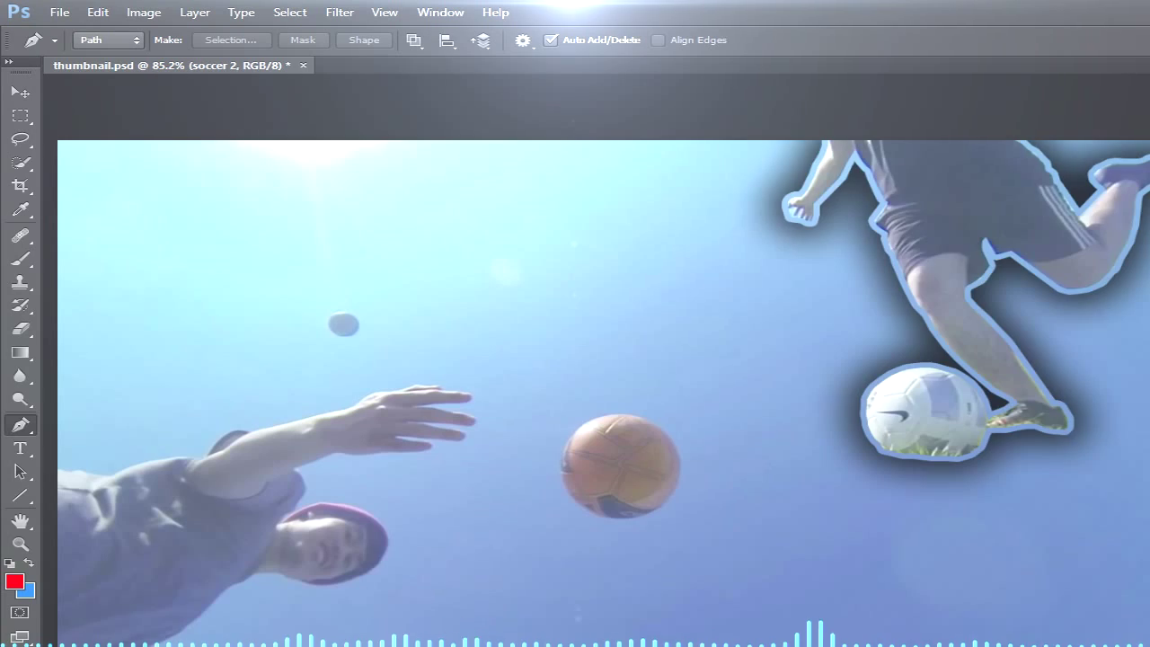
Start a Pen path around the throwing player in soccer 2, following the lower edge of his shirt to the neck
{"action": "key", "text": "z"}
{"action": "left_click", "coordinate": [98, 571]}
{"action": "left_click", "coordinate": [99, 570]}
{"action": "left_click", "coordinate": [113, 594]}
{"action": "key", "text": "p"}
{"action": "left_click_drag", "start_coordinate": [114, 594], "coordinate": [519, 544]}
{"action": "left_click", "coordinate": [646, 599]}
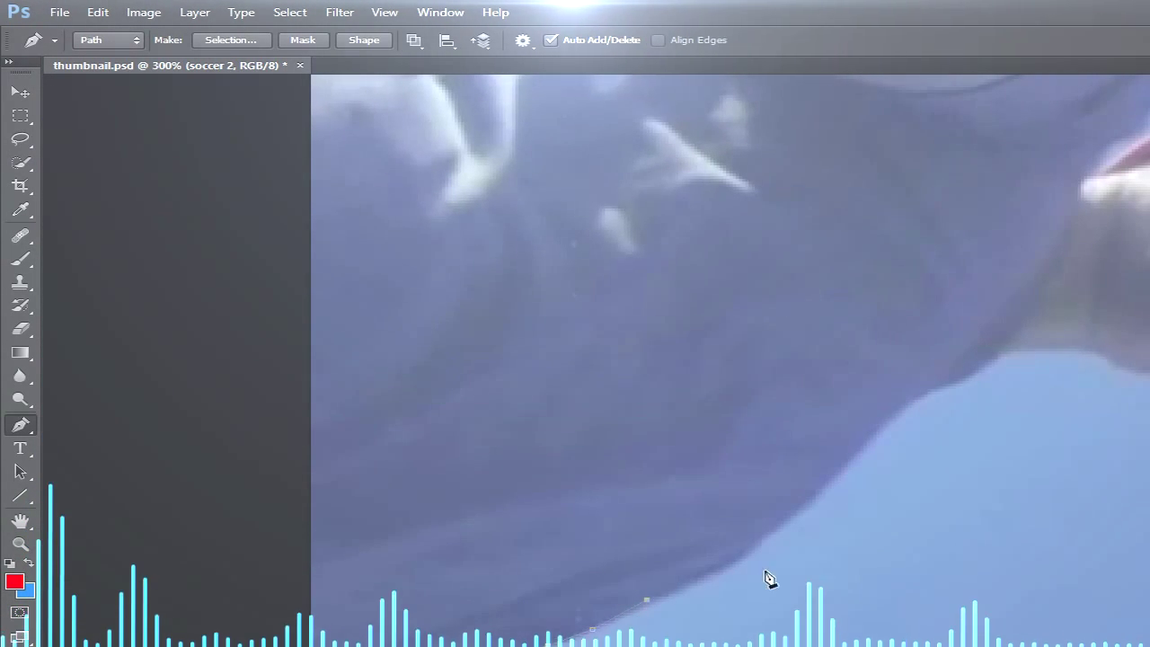
{"action": "left_click", "coordinate": [985, 357]}
{"action": "left_click", "coordinate": [998, 349]}
{"action": "left_click", "coordinate": [1087, 346]}
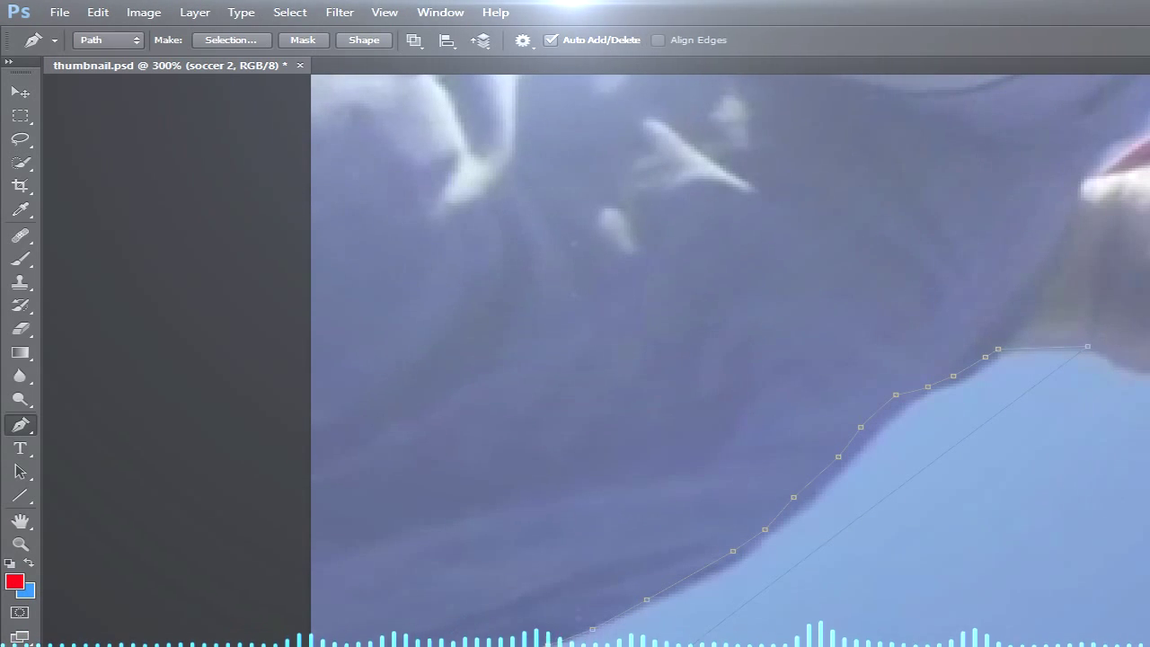
Continue the Pen path along the player's neck and face and all the way around his cap
{"action": "right_click", "coordinate": [558, 645]}
{"action": "left_click", "coordinate": [679, 375]}
{"action": "scroll", "coordinate": [597, 359], "scroll_direction": "right", "scroll_amount": 10}
{"action": "left_click", "coordinate": [369, 372]}
{"action": "left_click", "coordinate": [388, 386]}
{"action": "left_click", "coordinate": [411, 390]}
{"action": "left_click", "coordinate": [443, 392]}
{"action": "left_click", "coordinate": [474, 392]}
{"action": "left_click", "coordinate": [510, 384]}
{"action": "left_click", "coordinate": [536, 372]}
{"action": "left_click", "coordinate": [575, 360]}
{"action": "left_click", "coordinate": [635, 168]}
{"action": "left_click", "coordinate": [607, 152]}
{"action": "left_click", "coordinate": [584, 141]}
{"action": "left_click", "coordinate": [540, 125]}
{"action": "left_click", "coordinate": [491, 115]}
{"action": "left_click", "coordinate": [446, 109]}
{"action": "left_click", "coordinate": [414, 117]}
Extend the Pen path around the sleeve and along the underside of the outstretched arm to the nearest fingertip
{"action": "scroll", "coordinate": [418, 229], "scroll_direction": "up", "scroll_amount": 2}
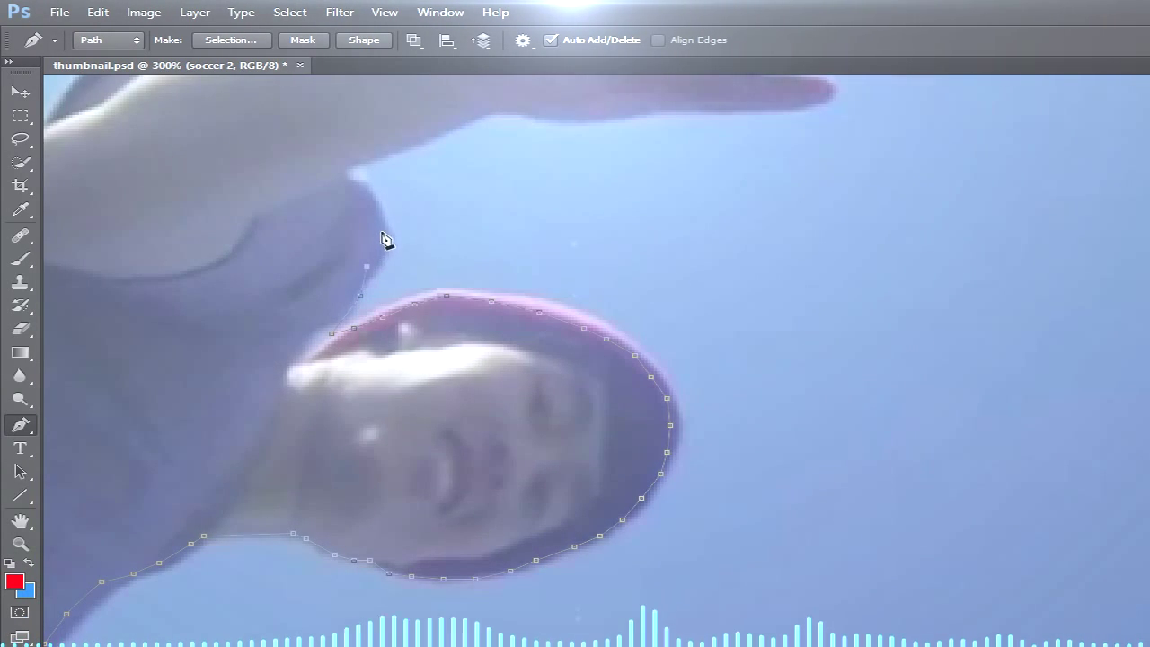
{"action": "left_click", "coordinate": [342, 174]}
{"action": "left_click", "coordinate": [369, 161]}
{"action": "left_click", "coordinate": [424, 137]}
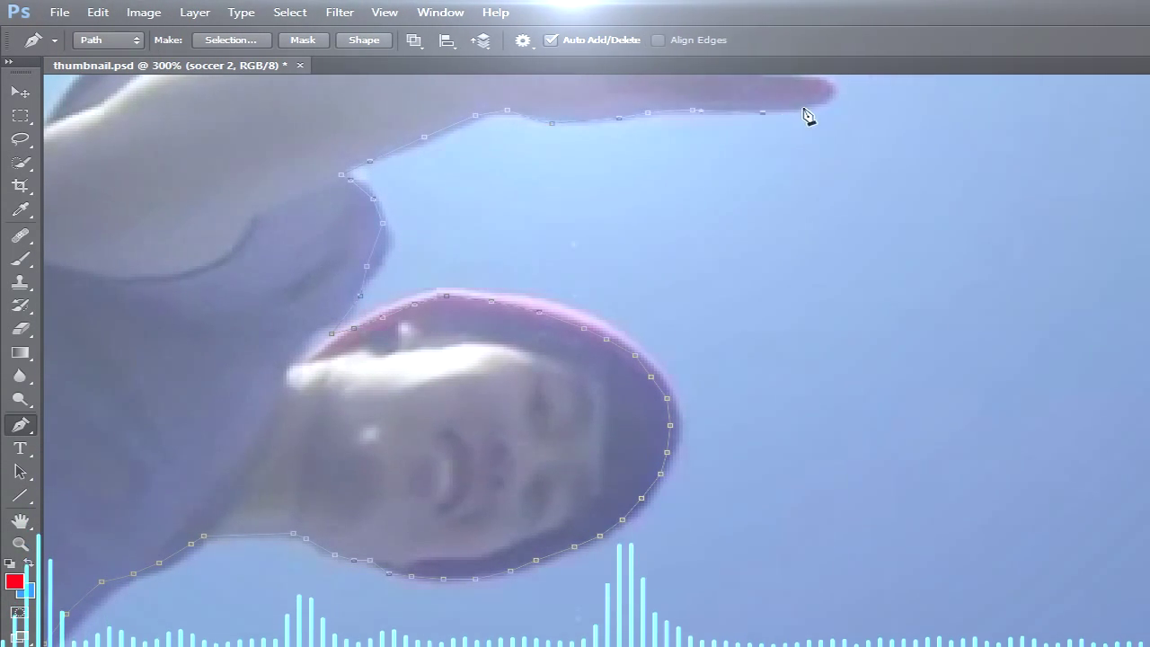
{"action": "left_click", "coordinate": [802, 108]}
Trace the Pen path around the tips of the player's fingers and over the top of the hand
{"action": "scroll", "coordinate": [808, 144], "scroll_direction": "up", "scroll_amount": 2}
{"action": "left_click", "coordinate": [830, 241]}
{"action": "left_click", "coordinate": [837, 230]}
{"action": "left_click", "coordinate": [850, 211]}
{"action": "scroll", "coordinate": [976, 167], "scroll_direction": "up", "scroll_amount": 2}
{"action": "left_click", "coordinate": [983, 279]}
{"action": "left_click", "coordinate": [981, 258]}
{"action": "left_click", "coordinate": [948, 245]}
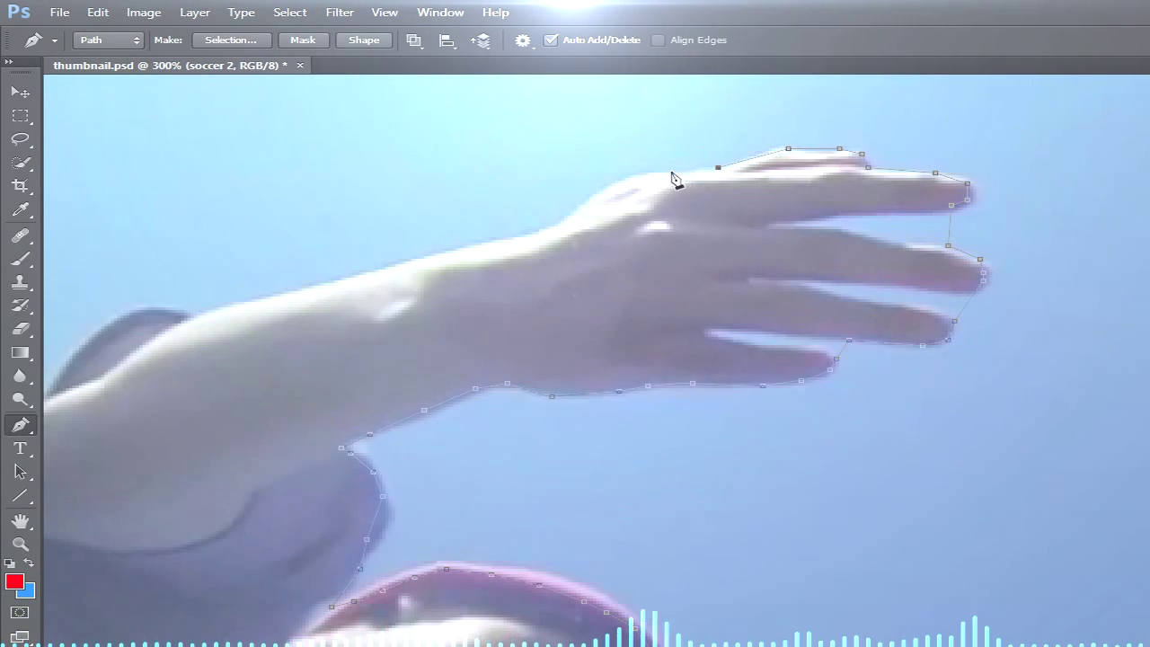
Close the Pen path along the upper arm, shoulder and back, and mask the soccer 2 layer with it
{"action": "scroll", "coordinate": [838, 311], "scroll_direction": "left", "scroll_amount": 5}
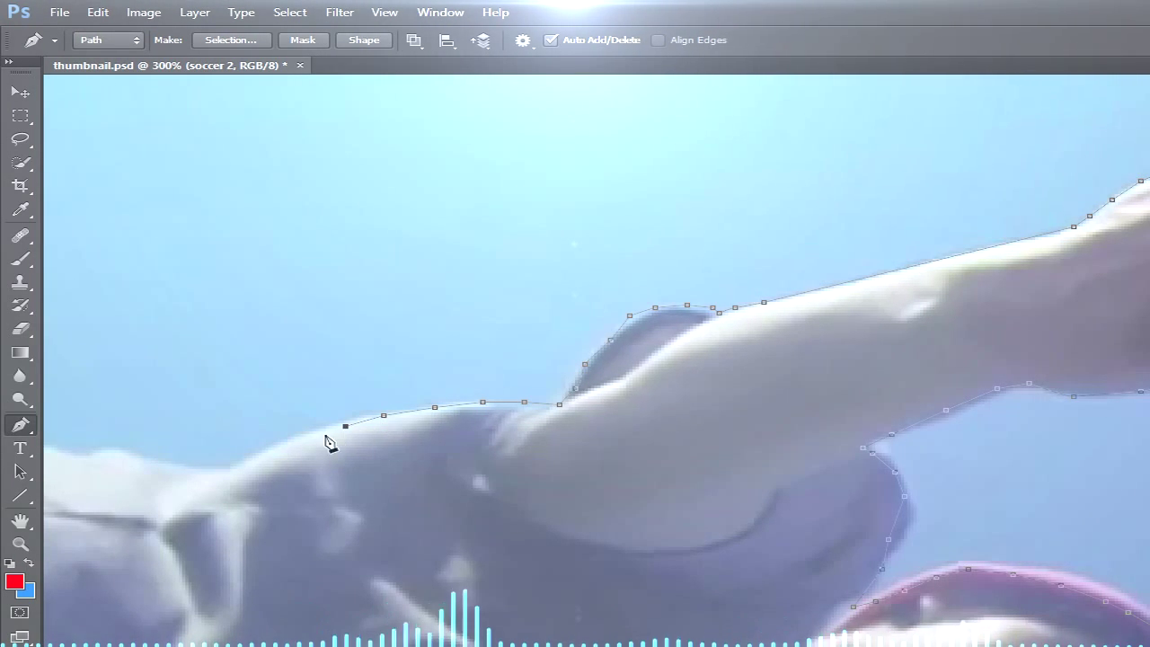
{"action": "scroll", "coordinate": [476, 547], "scroll_direction": "left", "scroll_amount": 2}
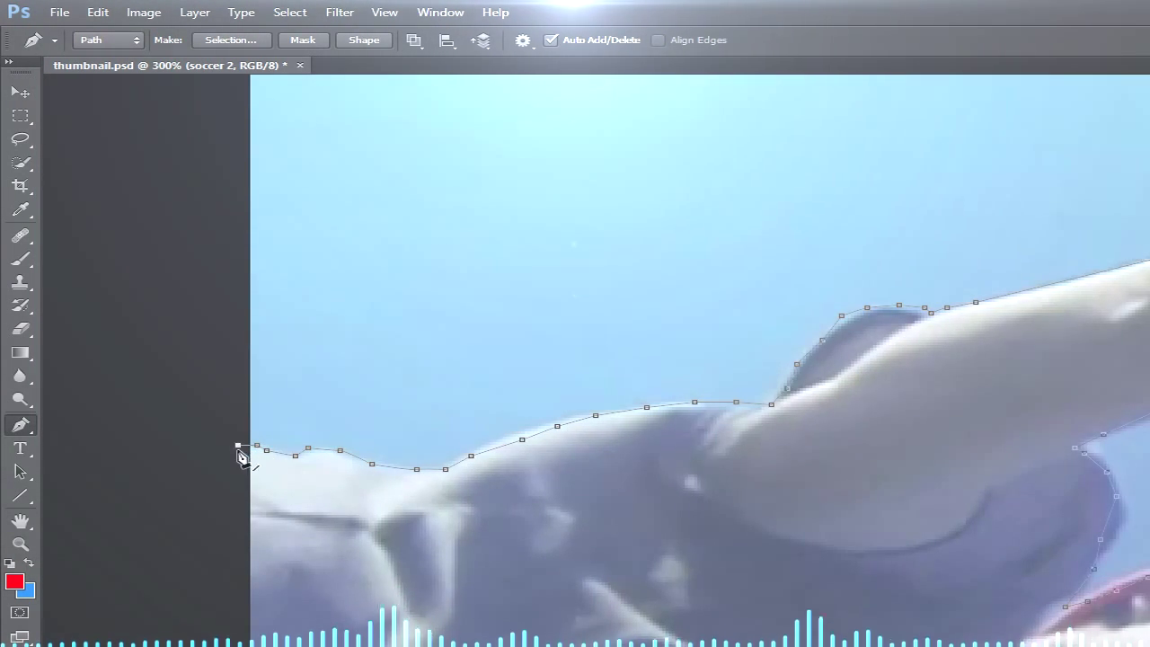
{"action": "scroll", "coordinate": [360, 544], "scroll_direction": "down", "scroll_amount": 5}
{"action": "right_click", "coordinate": [576, 107]}
{"action": "left_click", "coordinate": [667, 120]}
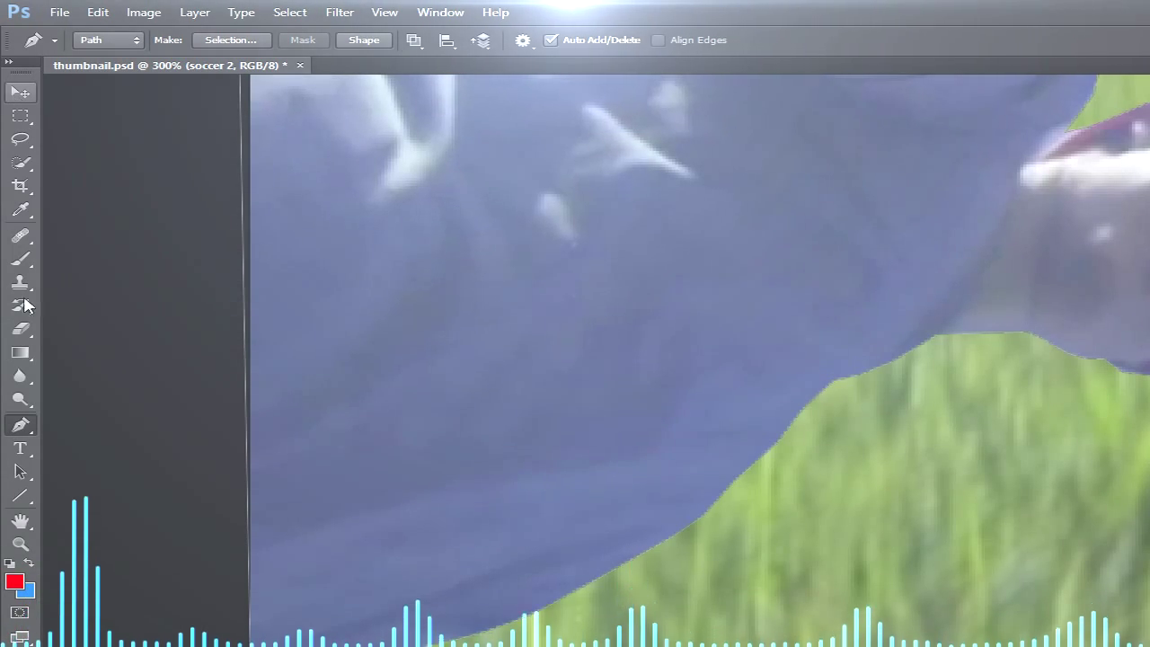
Rotate the throwing player's cutout upright and move it into the lower-left corner of the canvas
{"action": "double_click", "coordinate": [20, 544]}
{"action": "right_click", "coordinate": [765, 404]}
{"action": "left_click", "coordinate": [798, 415]}
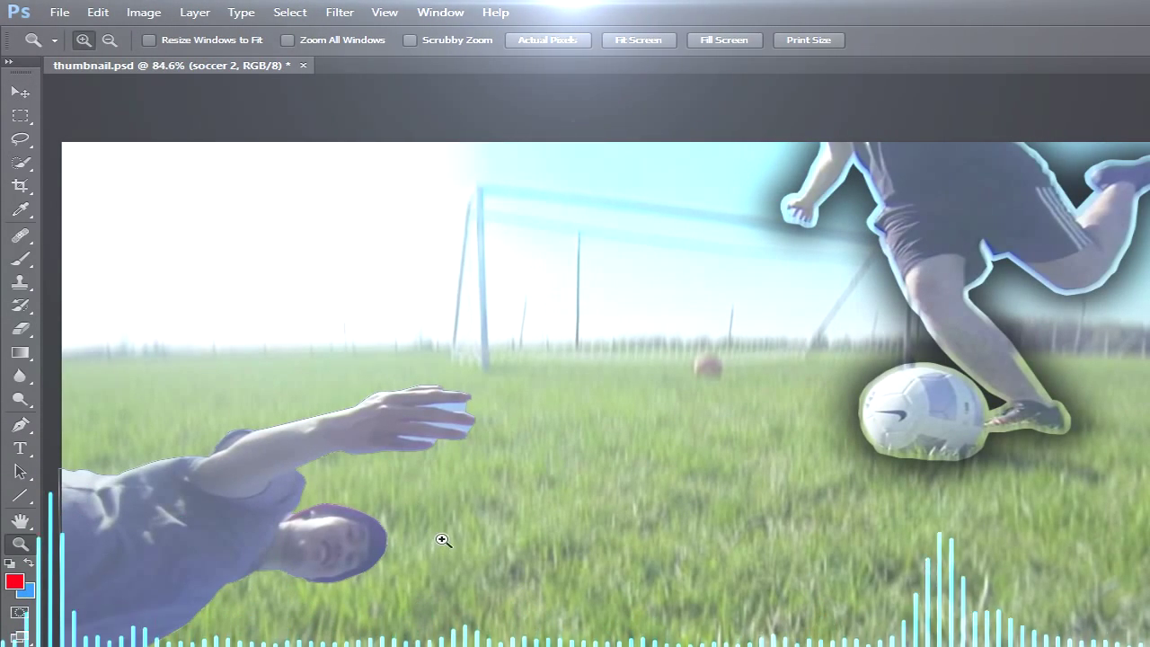
{"action": "key", "text": "v"}
{"action": "left_click_drag", "start_coordinate": [441, 539], "coordinate": [554, 512]}
{"action": "key", "text": "p"}
{"action": "key", "text": "v"}
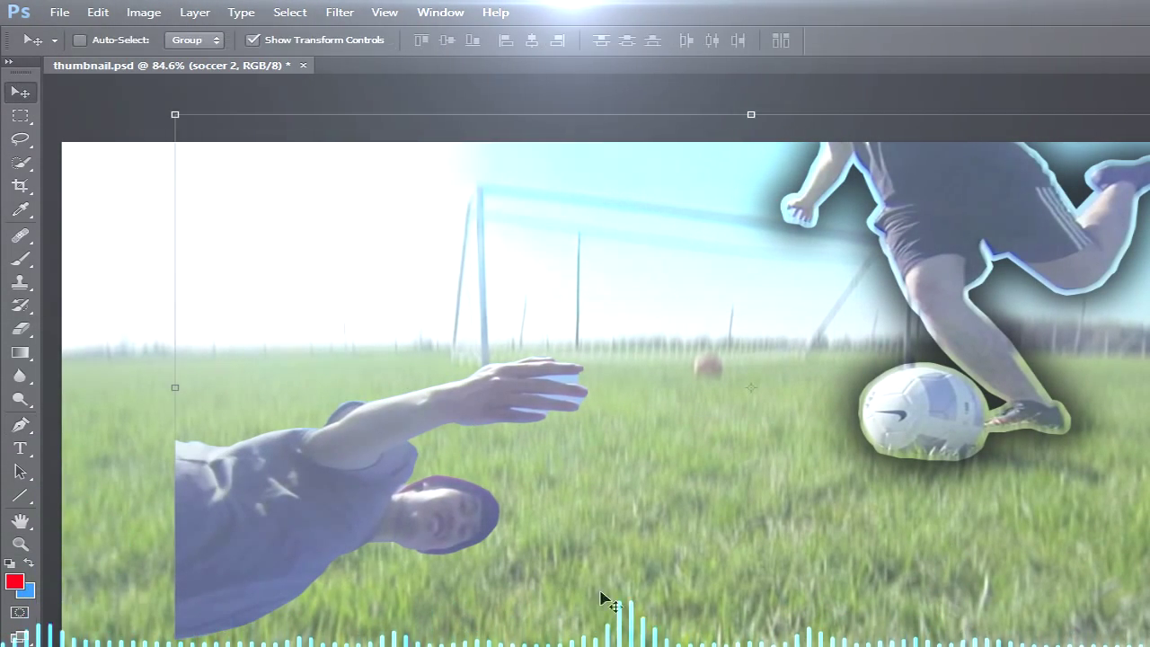
{"action": "left_click_drag", "start_coordinate": [760, 646], "coordinate": [1137, 306]}
{"action": "left_click_drag", "start_coordinate": [783, 568], "coordinate": [319, 466]}
{"action": "key", "text": "Return"}
Add a stroke and a drop shadow to the throwing player's cutout, matching the kicker's outline and dark halo
{"action": "double_click", "coordinate": [1149, 503]}
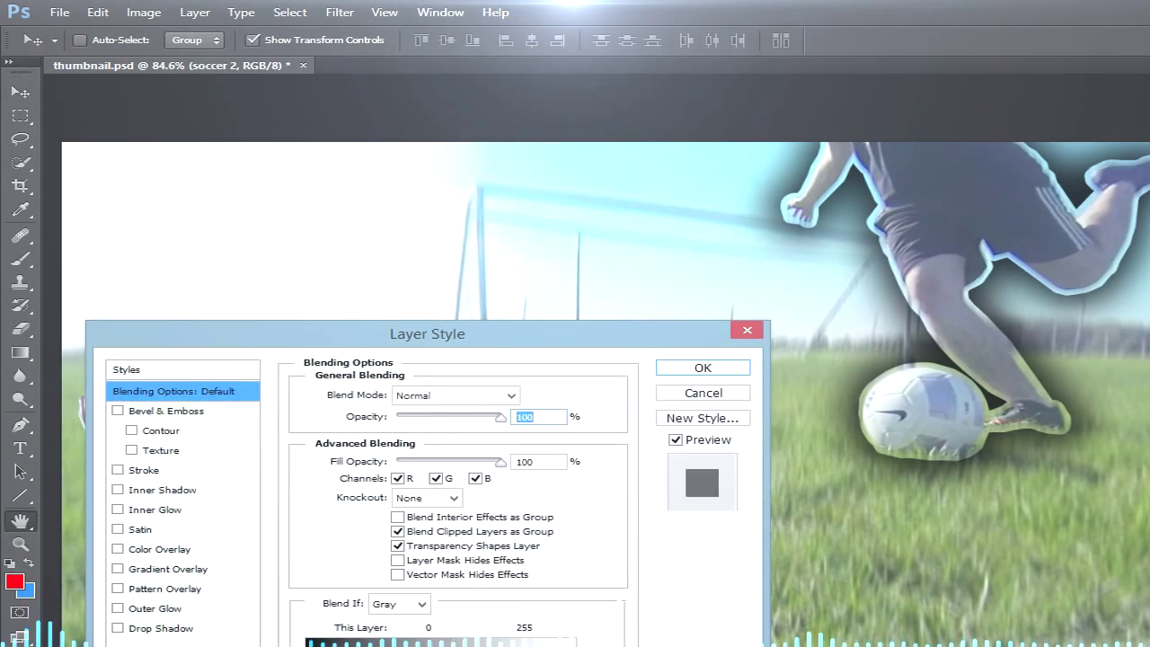
{"action": "left_click", "coordinate": [143, 470]}
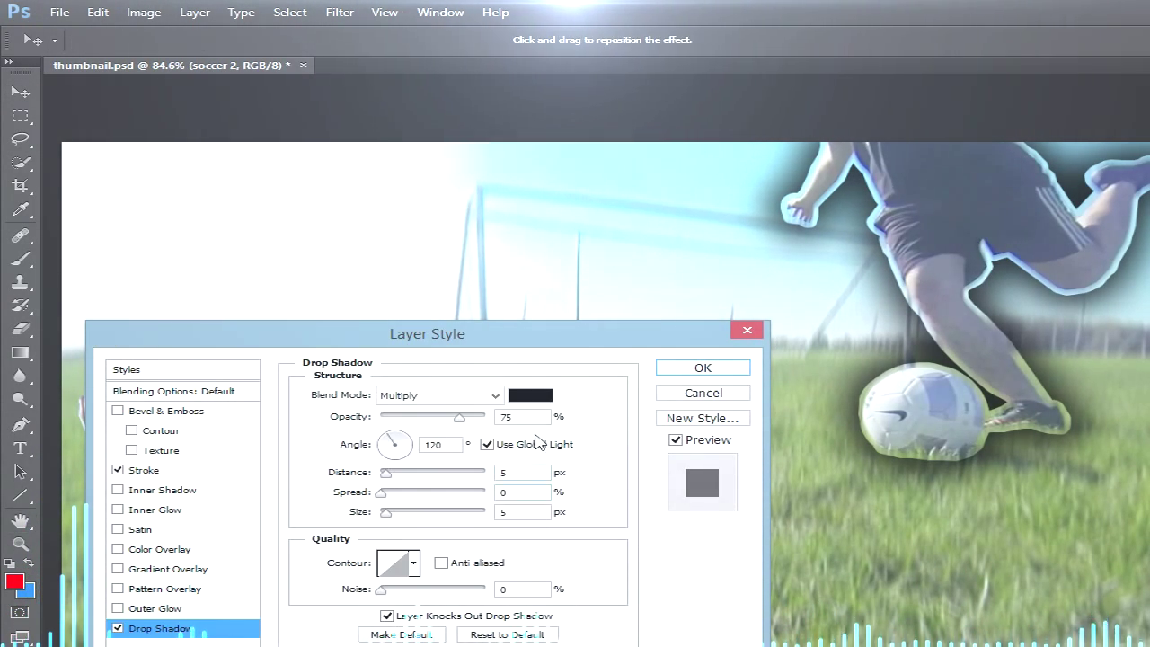
{"action": "key", "text": "Return"}
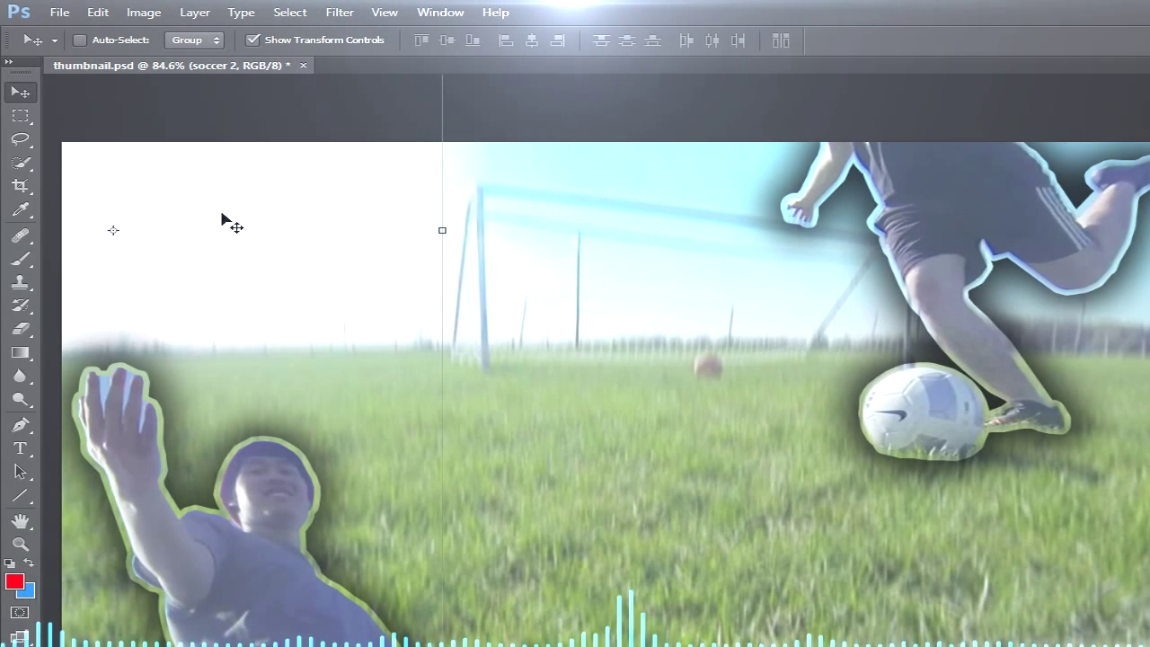
Place the Center_of_the_Milky_Way_Galaxy_III image from the Desktop and stretch it to 24.00% height to cover the whole canvas
{"action": "key", "text": "alt+Tab"}
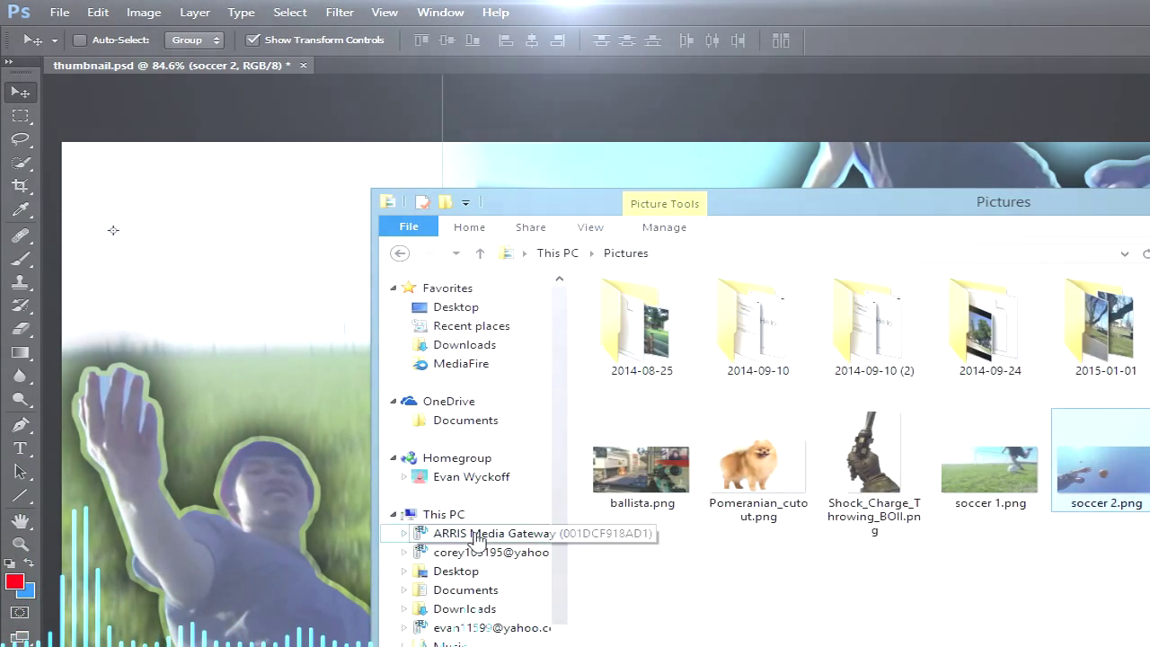
{"action": "left_click", "coordinate": [457, 571]}
{"action": "double_click", "coordinate": [851, 442]}
{"action": "left_click_drag", "start_coordinate": [707, 423], "coordinate": [297, 286]}
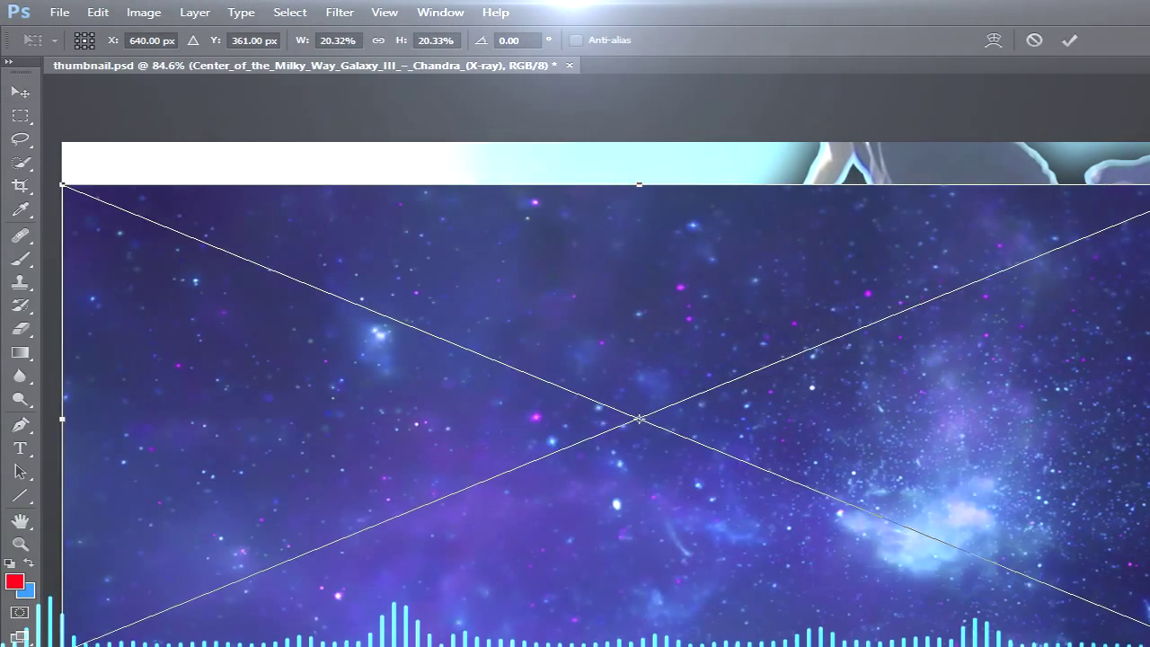
{"action": "left_click_drag", "start_coordinate": [639, 642], "coordinate": [639, 646]}
{"action": "left_click_drag", "start_coordinate": [641, 178], "coordinate": [640, 142]}
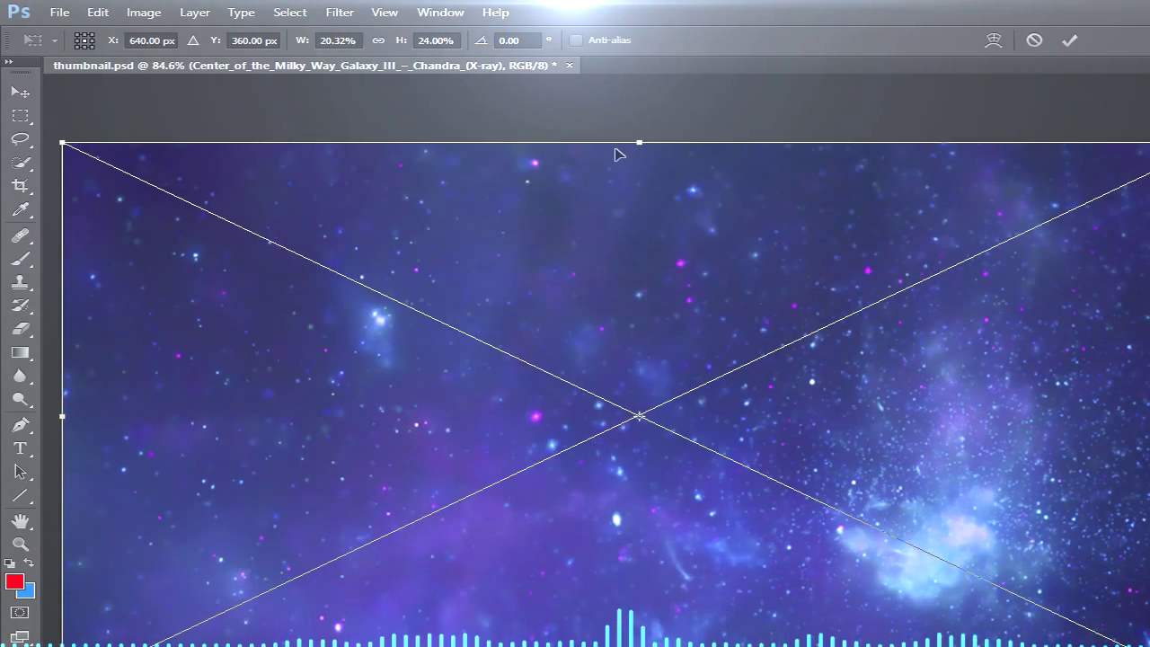
{"action": "key", "text": "Return"}
Change the galaxy layer's blend mode to let the players and field show through the stars
{"action": "key", "text": "alt+shift+s"}
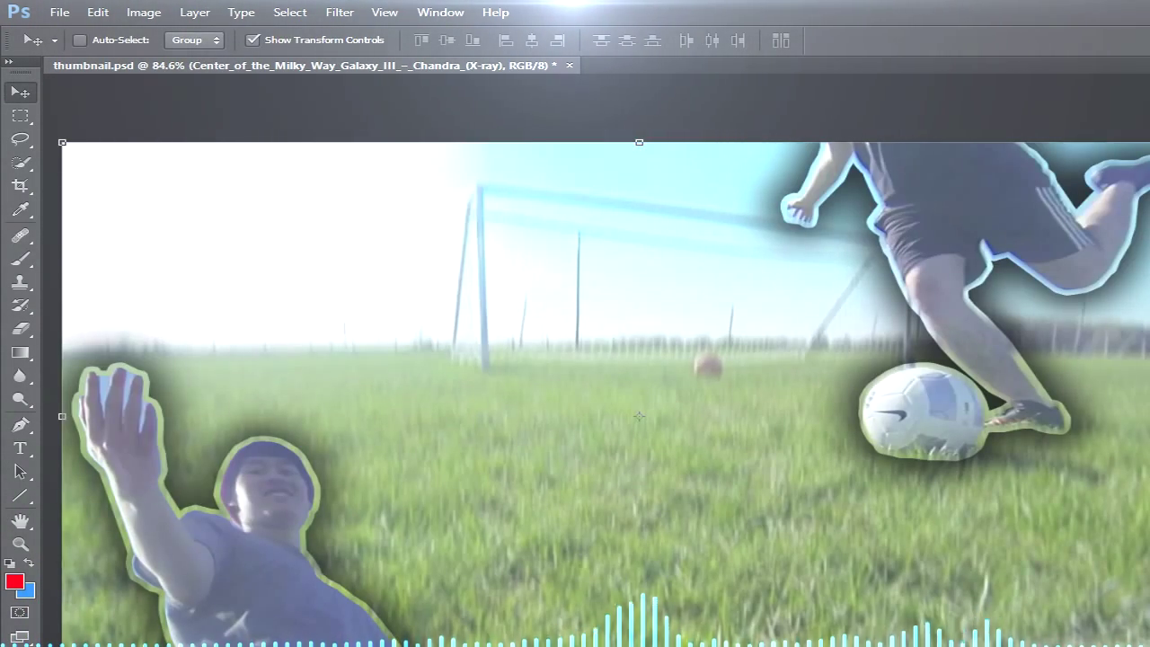
{"action": "key", "text": "alt+shift+n"}
{"action": "key", "text": "alt+shift+s"}
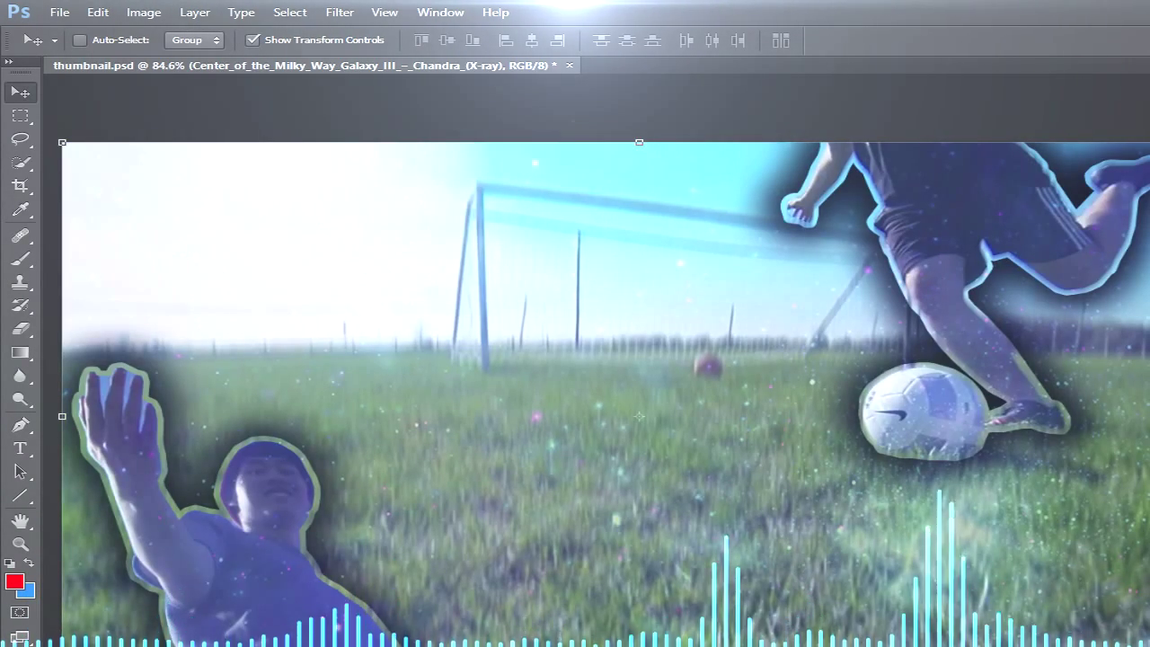
Give the soccer 1 kicker a smooth inner bevel (depth 195%, size 7 px, soften 9 px, angle 135°) and an enlarged outer glow
{"action": "key", "text": "alt+bracketleft"}
{"action": "left_click", "coordinate": [206, 413]}
{"action": "left_click_drag", "start_coordinate": [399, 440], "coordinate": [411, 439]}
{"action": "left_click_drag", "start_coordinate": [395, 479], "coordinate": [448, 503]}
{"action": "mouse_move", "coordinate": [401, 551]}
{"action": "left_mouse_down"}
{"action": "mouse_move", "coordinate": [414, 546]}
{"action": "mouse_move", "coordinate": [398, 555]}
{"action": "left_mouse_up"}
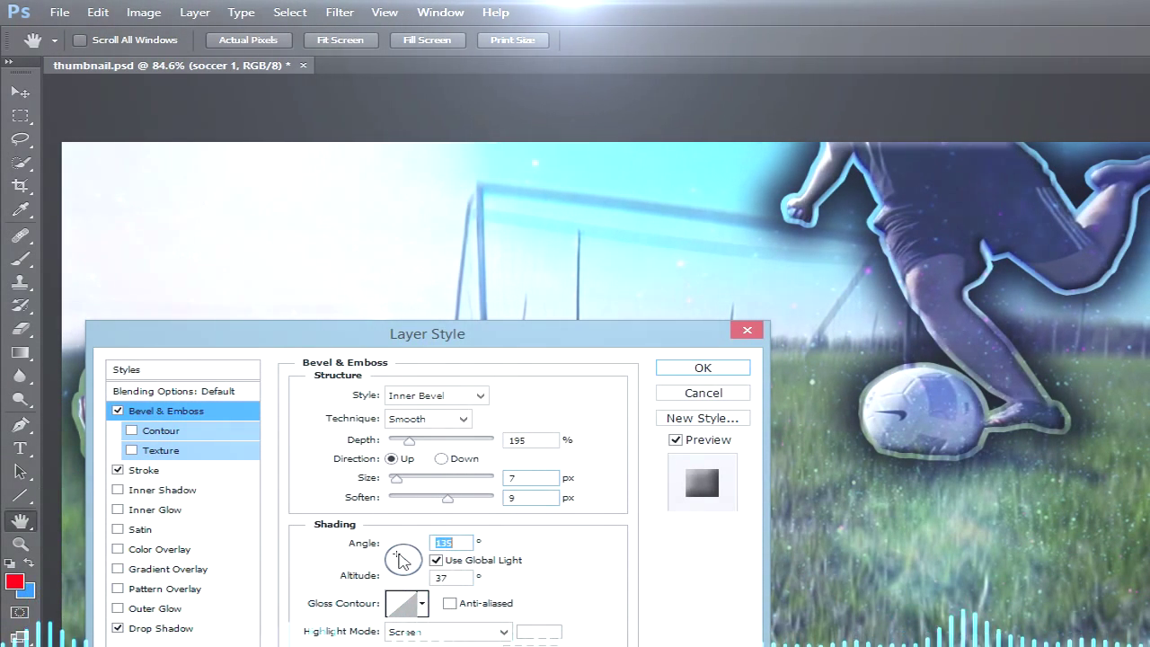
{"action": "left_click", "coordinate": [135, 609]}
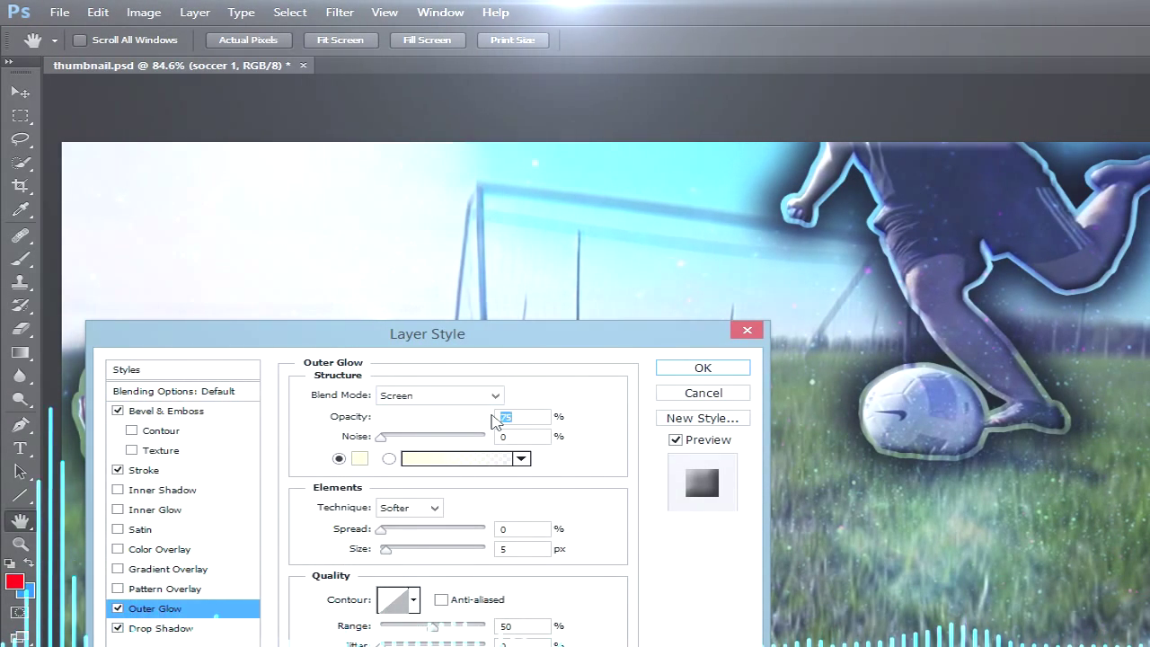
{"action": "left_click_drag", "start_coordinate": [392, 550], "coordinate": [425, 531]}
Add a Soft Light color overlay to the soccer 1 kicker in light blue with hue 209, saturation 29 and brightness 82
{"action": "left_click", "coordinate": [135, 549]}
{"action": "left_click", "coordinate": [441, 396]}
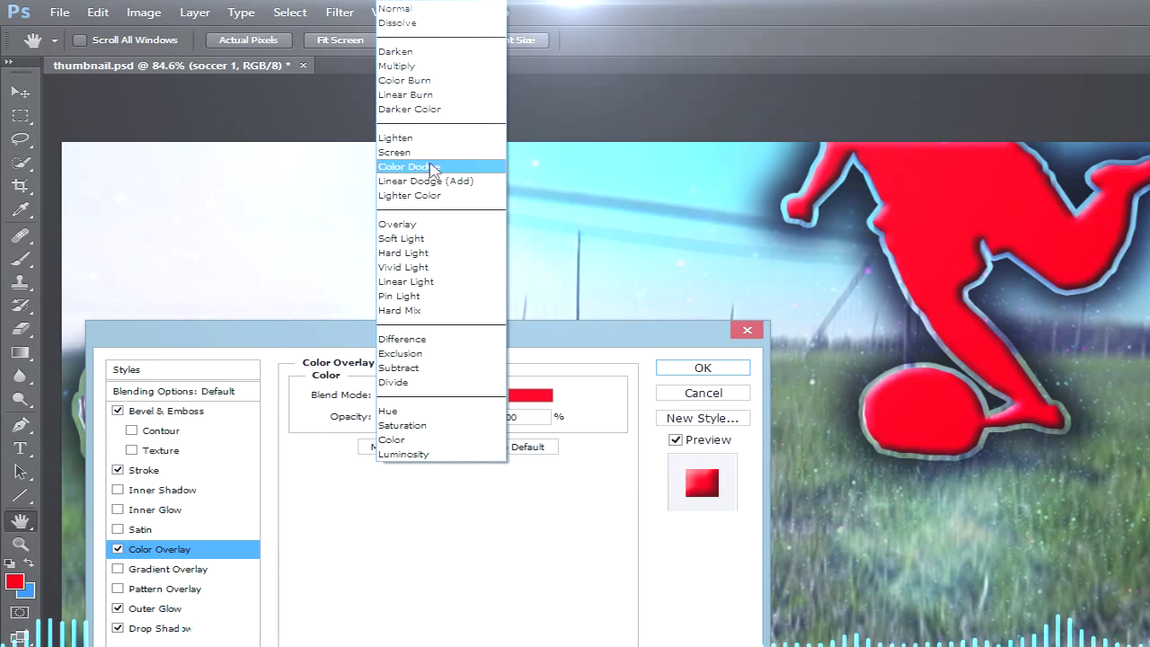
{"action": "left_click", "coordinate": [408, 252]}
{"action": "left_click", "coordinate": [530, 395]}
{"action": "left_click_drag", "start_coordinate": [1047, 635], "coordinate": [1047, 646]}
{"action": "left_click_drag", "start_coordinate": [872, 584], "coordinate": [847, 488]}
{"action": "left_click_drag", "start_coordinate": [1044, 577], "coordinate": [1044, 577]}
{"action": "left_click", "coordinate": [943, 496]}
{"action": "left_click", "coordinate": [870, 547]}
{"action": "left_click", "coordinate": [827, 521]}
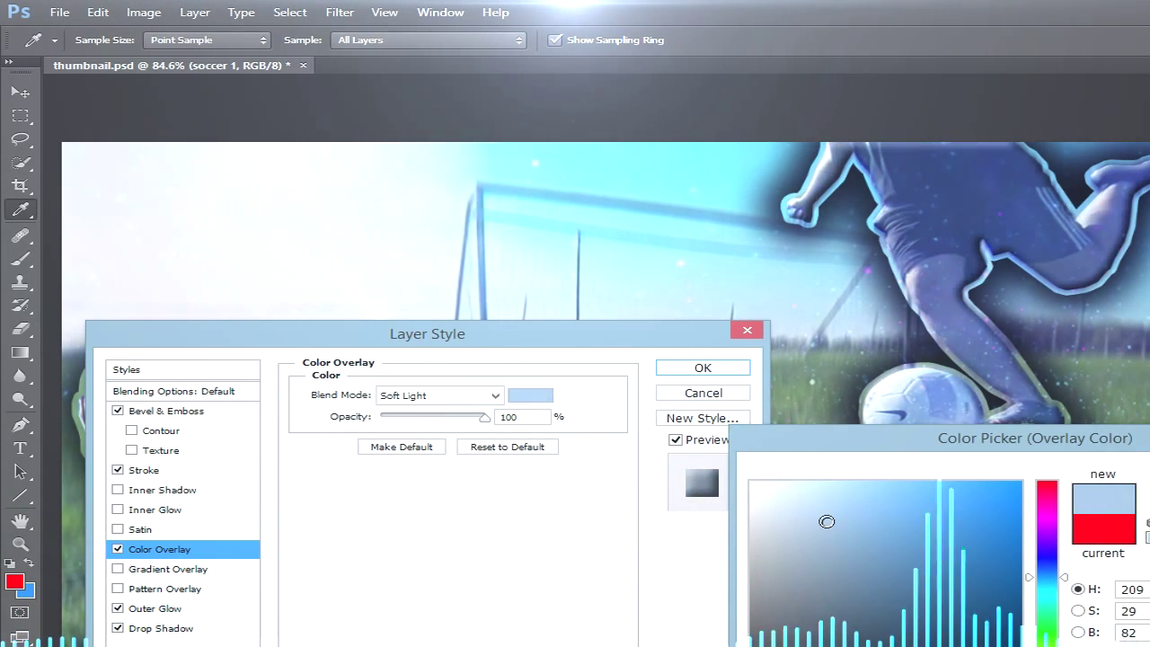
{"action": "key", "text": "Return"}
{"action": "left_click", "coordinate": [703, 367]}
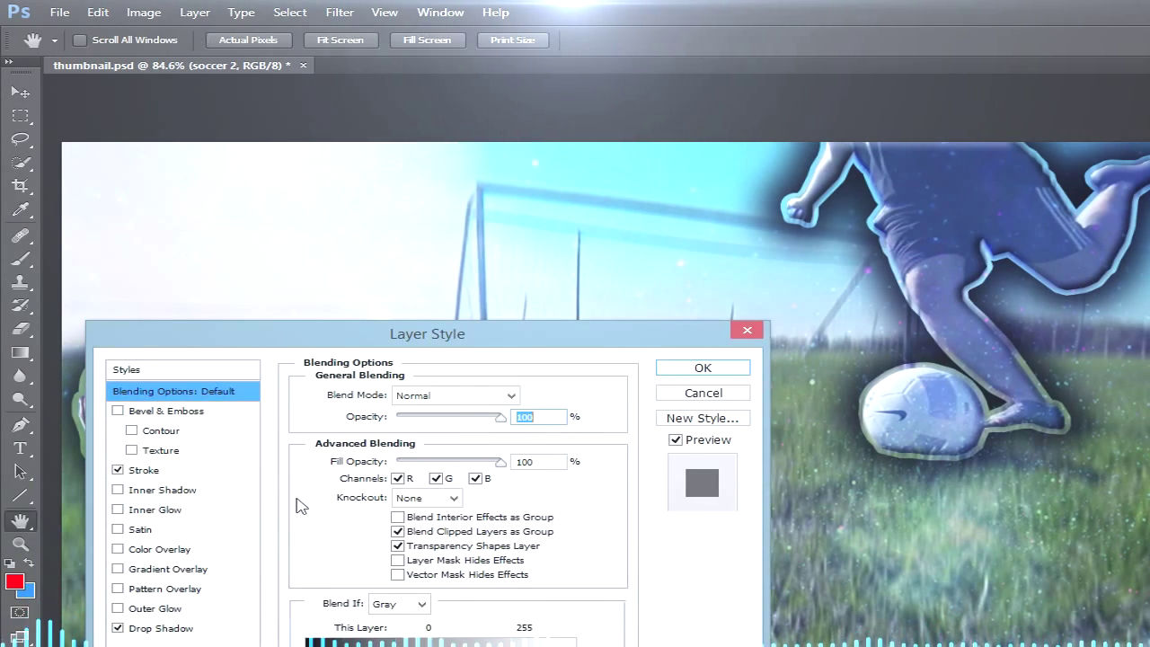
Add a Soft Light color overlay to the soccer 2 player in pale cyan with hue 192, saturation 17 and brightness 89
{"action": "left_click", "coordinate": [135, 549]}
{"action": "left_click", "coordinate": [441, 396]}
{"action": "left_click", "coordinate": [409, 253]}
{"action": "left_click_drag", "start_coordinate": [548, 343], "coordinate": [894, 336]}
{"action": "left_click", "coordinate": [870, 390]}
{"action": "left_click_drag", "start_coordinate": [1047, 644], "coordinate": [1047, 589]}
{"action": "left_click_drag", "start_coordinate": [848, 529], "coordinate": [804, 509]}
{"action": "key", "text": "Return"}
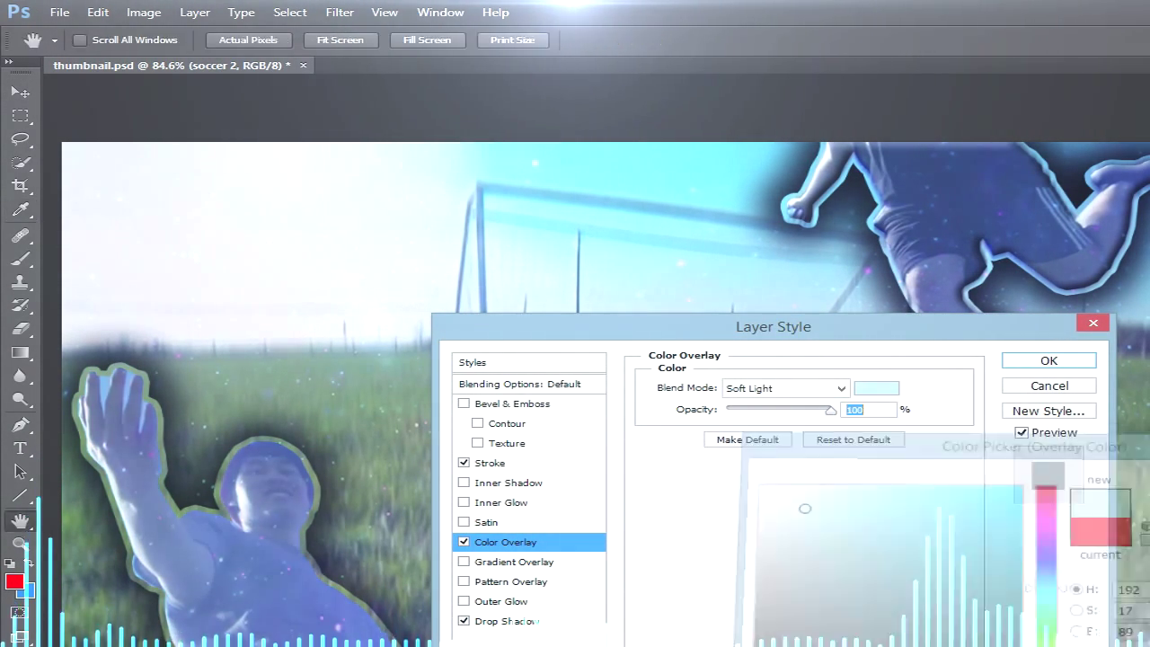
Apply the pending color overlay to the soccer 2 player and choose a soft 352 px eraser brush
{"action": "left_click", "coordinate": [1067, 362]}
{"action": "key", "text": "t"}
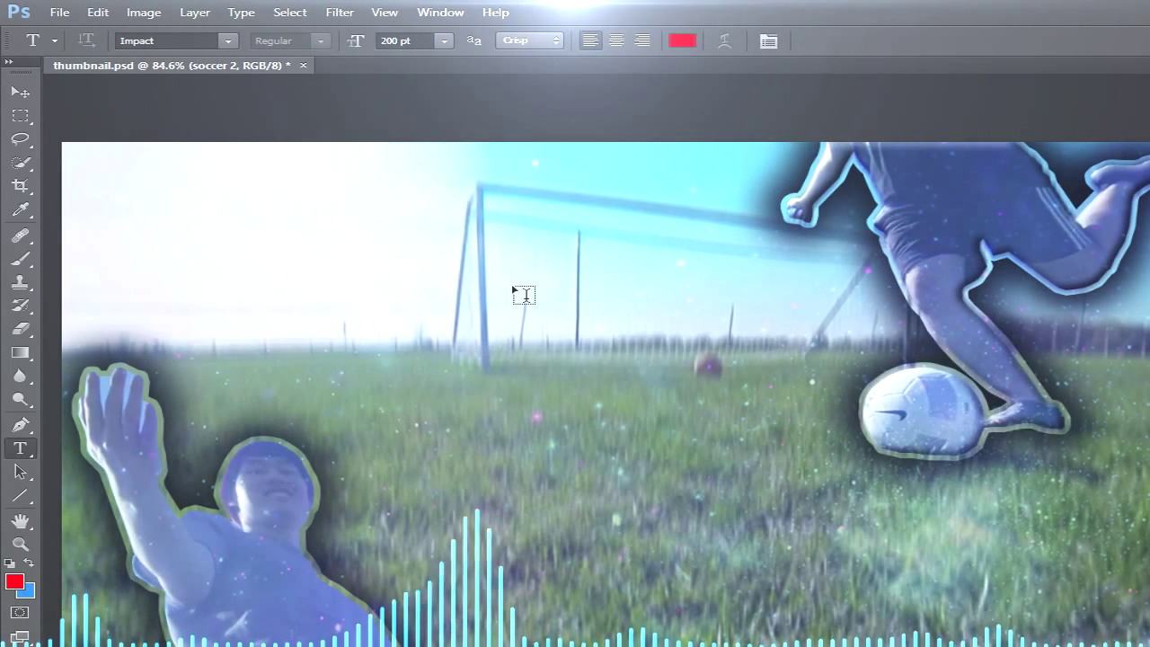
{"action": "left_click_drag", "start_coordinate": [343, 283], "coordinate": [504, 297]}
{"action": "key", "text": "ctrl+j"}
{"action": "right_click", "coordinate": [546, 303]}
{"action": "left_click", "coordinate": [643, 426]}
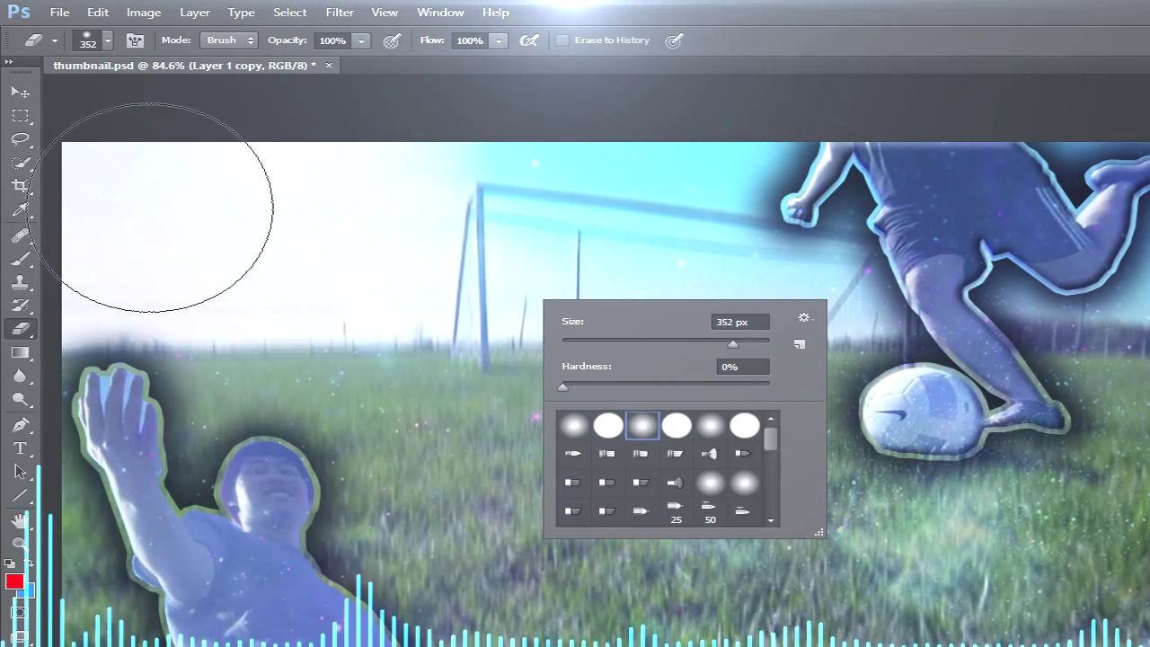
Set the foreground color to bright cyan
{"action": "left_click", "coordinate": [10, 586]}
{"action": "left_click_drag", "start_coordinate": [1046, 577], "coordinate": [1046, 594]}
{"action": "left_click", "coordinate": [1009, 492]}
{"action": "key", "text": "Return"}
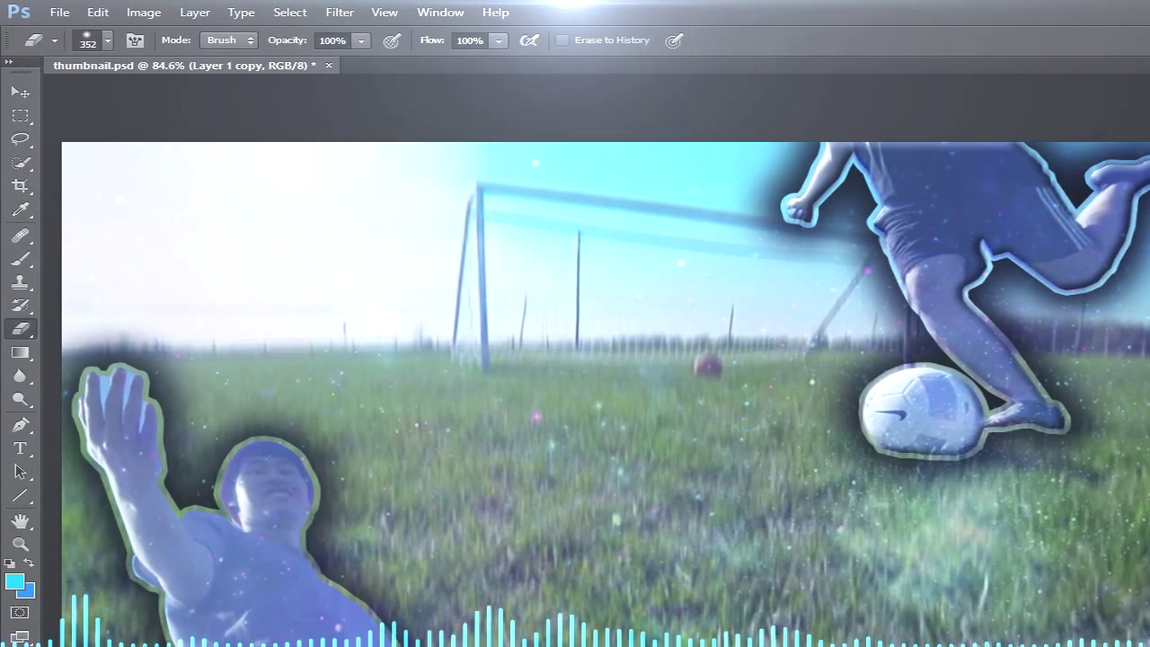
{"action": "left_click", "coordinate": [1149, 359]}
{"action": "right_click", "coordinate": [133, 185]}
{"action": "left_click", "coordinate": [133, 185]}
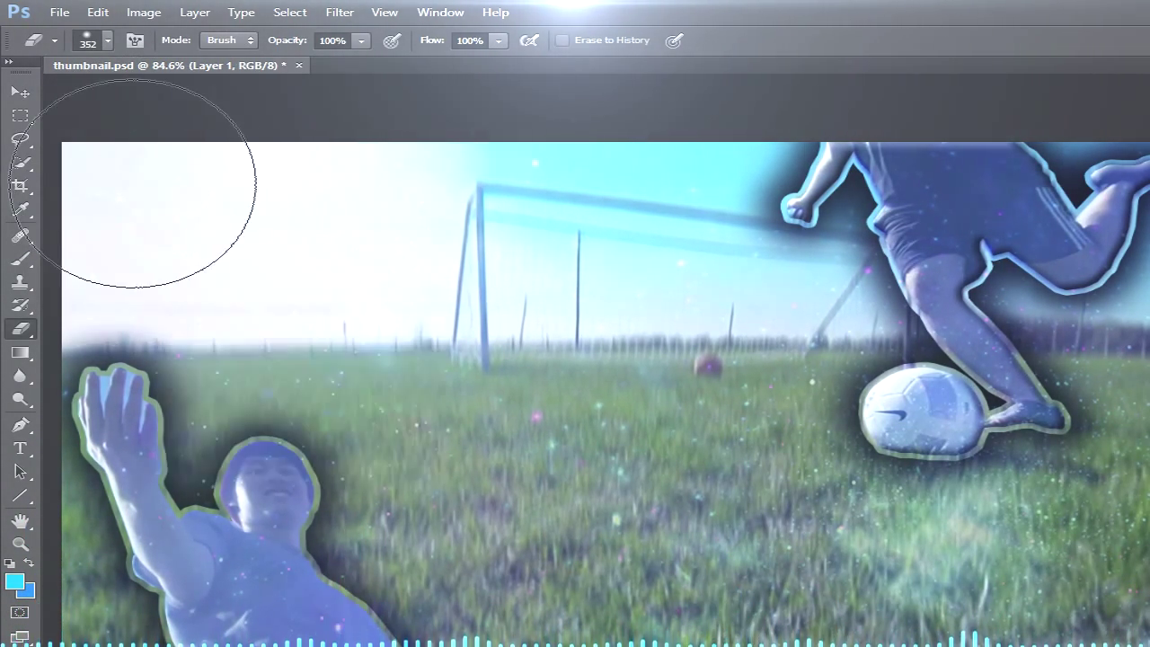
{"action": "right_click", "coordinate": [648, 383]}
{"action": "left_click", "coordinate": [1149, 360]}
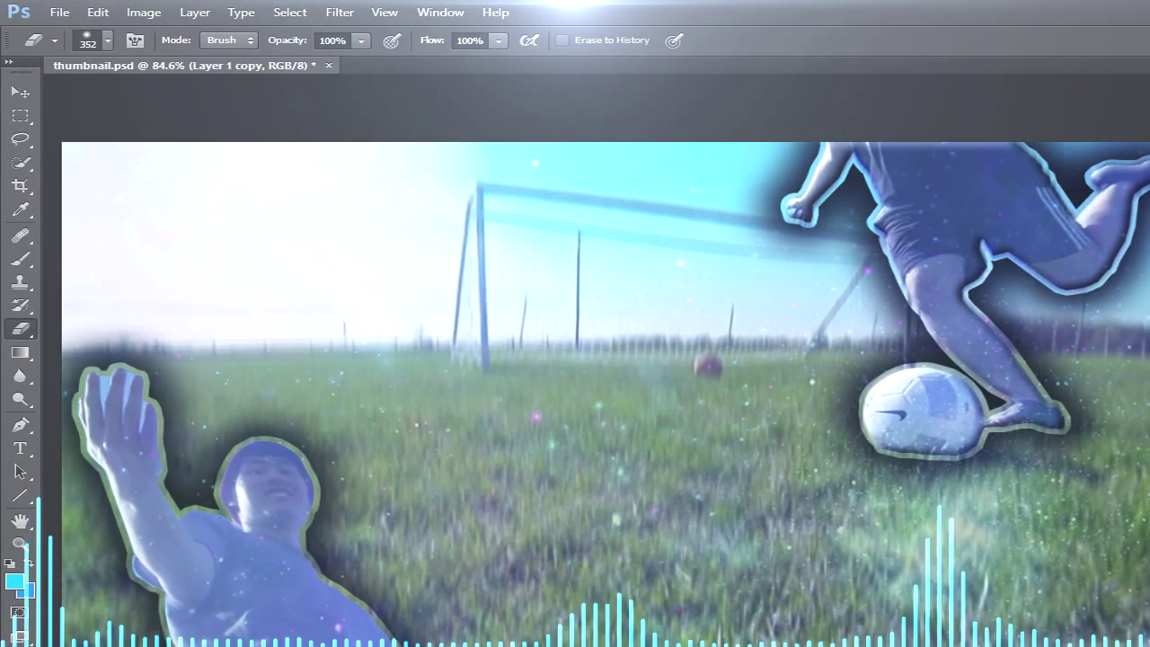
{"action": "left_click", "coordinate": [1149, 360]}
Try painting color over the sky corner and the lower grass with a soft 474 px brush
{"action": "left_click", "coordinate": [20, 261]}
{"action": "mouse_move", "coordinate": [358, 305]}
{"action": "left_mouse_down"}
{"action": "mouse_move", "coordinate": [305, 330]}
{"action": "mouse_move", "coordinate": [311, 338]}
{"action": "left_mouse_up"}
{"action": "left_click", "coordinate": [1097, 642]}
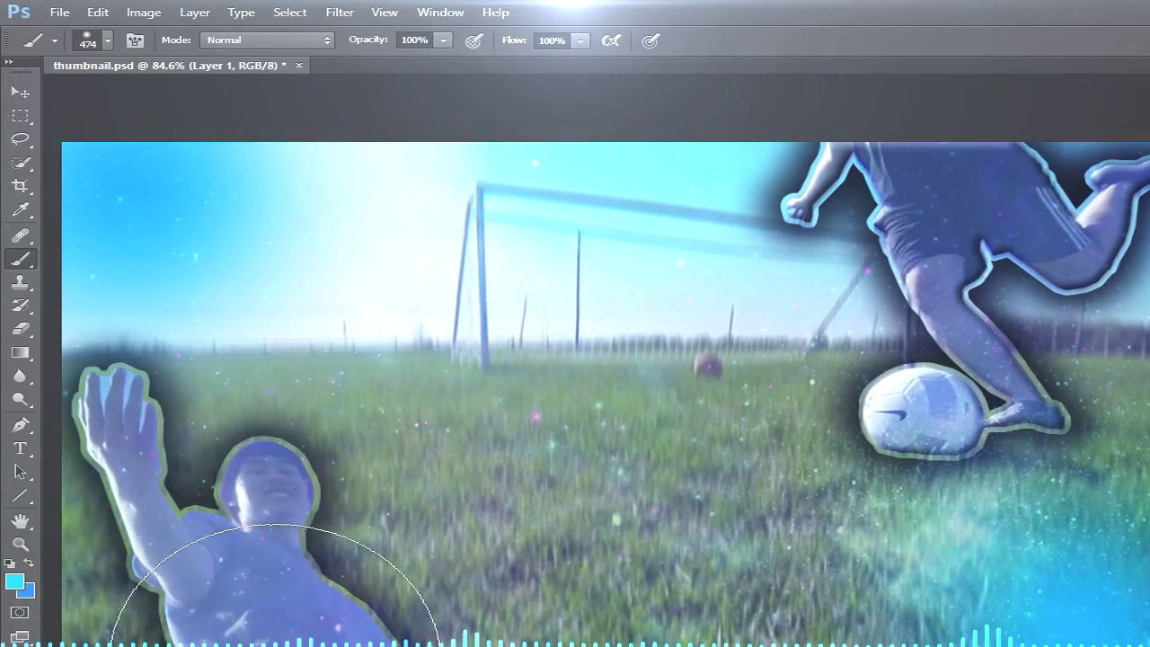
{"action": "key", "text": "ctrl+z"}
Paint soft cyan strokes around the goalkeeper and the grass near the ball, and change the paint layer's blend mode
{"action": "mouse_move", "coordinate": [382, 578]}
{"action": "left_mouse_down"}
{"action": "mouse_move", "coordinate": [278, 613]}
{"action": "mouse_move", "coordinate": [337, 645]}
{"action": "mouse_move", "coordinate": [300, 603]}
{"action": "mouse_move", "coordinate": [303, 519]}
{"action": "mouse_move", "coordinate": [274, 480]}
{"action": "mouse_move", "coordinate": [142, 548]}
{"action": "left_mouse_up"}
{"action": "mouse_move", "coordinate": [1017, 471]}
{"action": "left_mouse_down"}
{"action": "mouse_move", "coordinate": [863, 396]}
{"action": "mouse_move", "coordinate": [1104, 180]}
{"action": "mouse_move", "coordinate": [1092, 584]}
{"action": "left_mouse_up"}
{"action": "key", "text": "Down"}
{"action": "key", "text": "Down"}
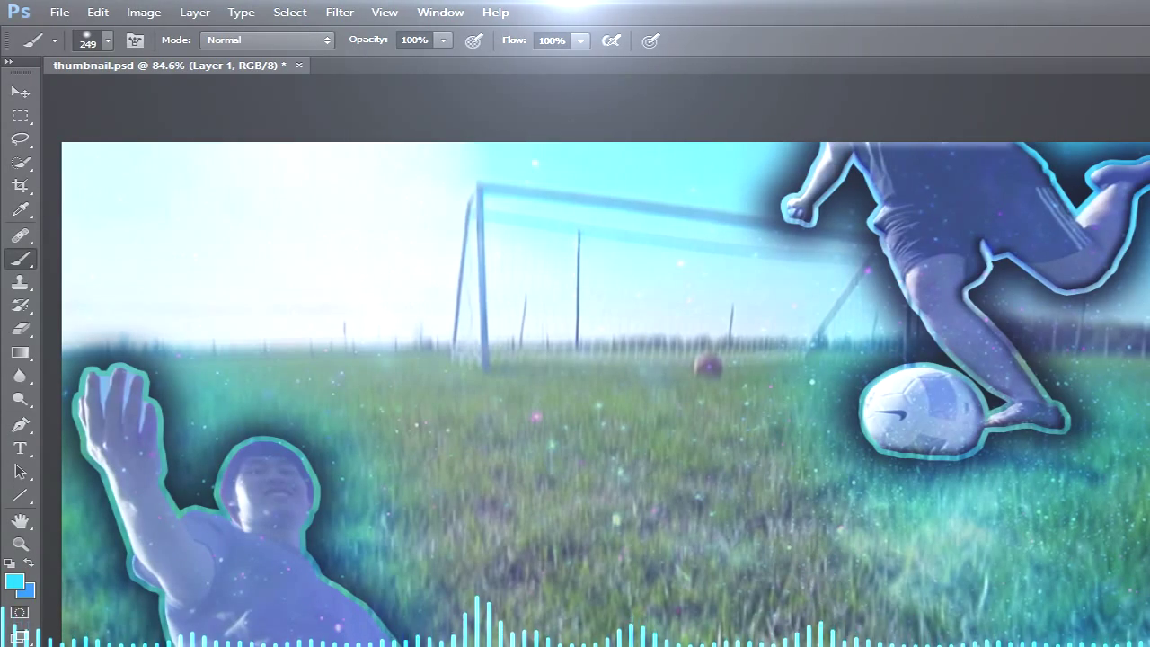
Fill Layer 2 with a diagonal cyan-to-blue linear gradient
{"action": "left_click", "coordinate": [20, 356]}
{"action": "left_click_drag", "start_coordinate": [451, 97], "coordinate": [512, 175]}
Distort the gradient into hard-edged vertical stripes with the Wave filter, adjusting wavelength and amplitude and lowering the vertical scale
{"action": "left_click", "coordinate": [340, 11]}
{"action": "mouse_move", "coordinate": [359, 215]}
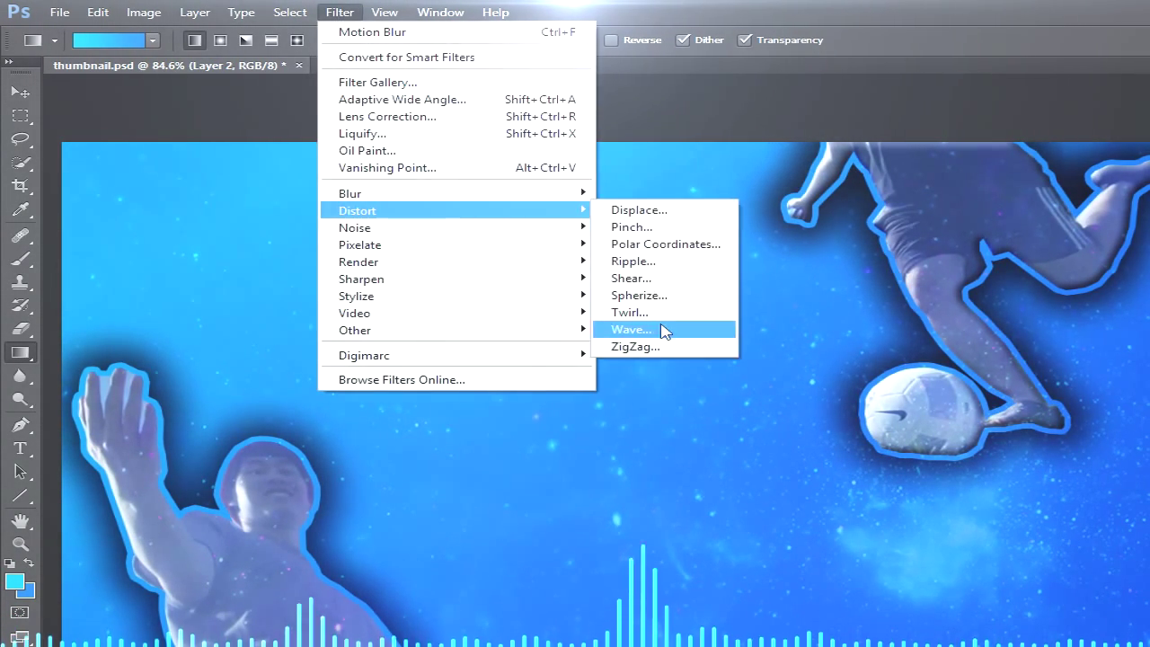
{"action": "left_click", "coordinate": [662, 329]}
{"action": "left_click_drag", "start_coordinate": [529, 265], "coordinate": [571, 266]}
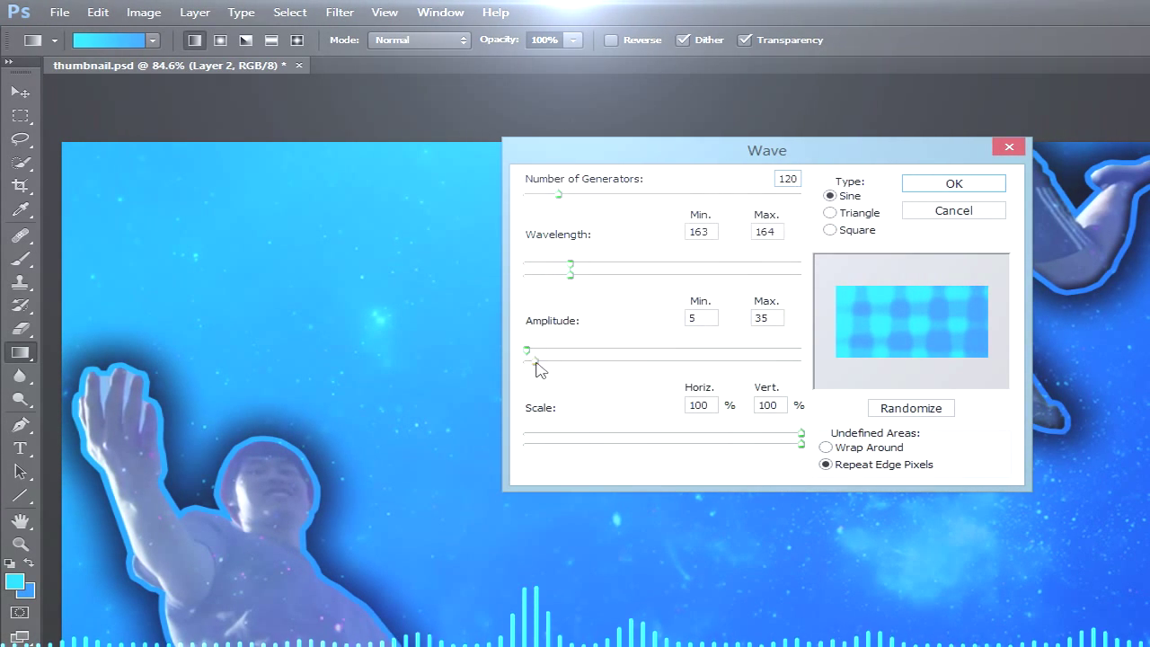
{"action": "left_click_drag", "start_coordinate": [804, 440], "coordinate": [494, 448]}
{"action": "left_click_drag", "start_coordinate": [580, 351], "coordinate": [617, 352]}
{"action": "left_click_drag", "start_coordinate": [571, 275], "coordinate": [612, 276]}
{"action": "left_click_drag", "start_coordinate": [571, 265], "coordinate": [540, 266]}
{"action": "left_click_drag", "start_coordinate": [611, 275], "coordinate": [556, 269]}
{"action": "left_click_drag", "start_coordinate": [617, 358], "coordinate": [580, 361]}
{"action": "left_click", "coordinate": [954, 183]}
Turn the stripes into radiating rays with the Polar Coordinates filter set to Rectangular to Polar
{"action": "left_click", "coordinate": [340, 12]}
{"action": "mouse_move", "coordinate": [475, 213]}
{"action": "left_click", "coordinate": [648, 245]}
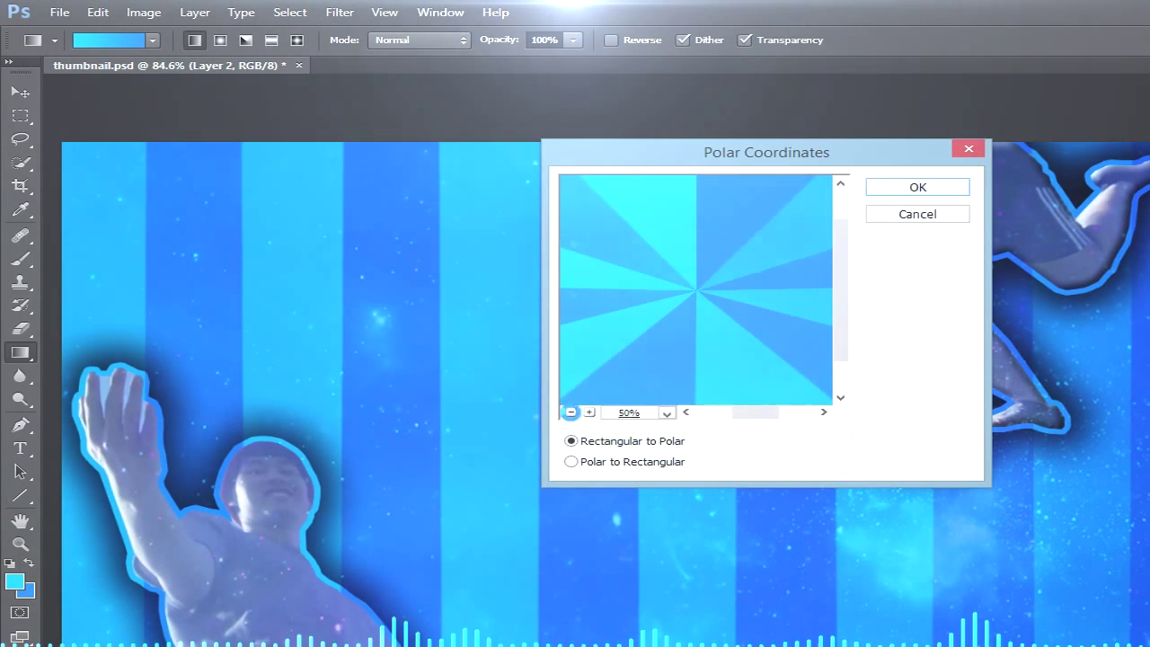
{"action": "left_click", "coordinate": [571, 412]}
{"action": "key", "text": "Return"}
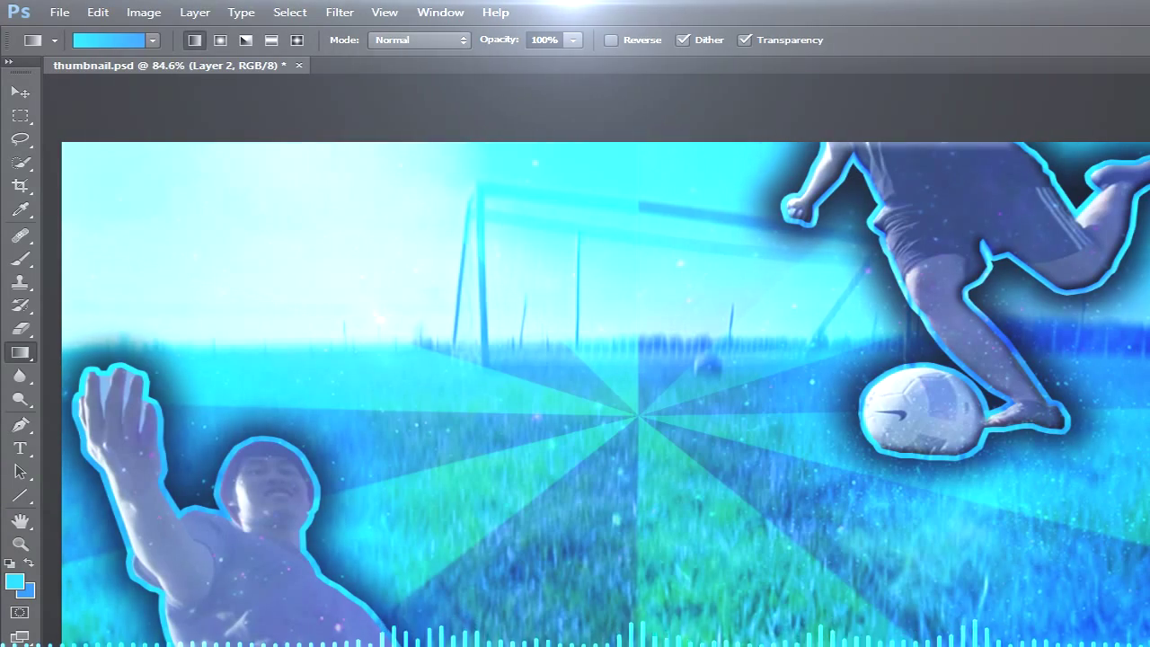
{"action": "left_click", "coordinate": [339, 12]}
{"action": "mouse_move", "coordinate": [419, 212]}
{"action": "left_click", "coordinate": [655, 279]}
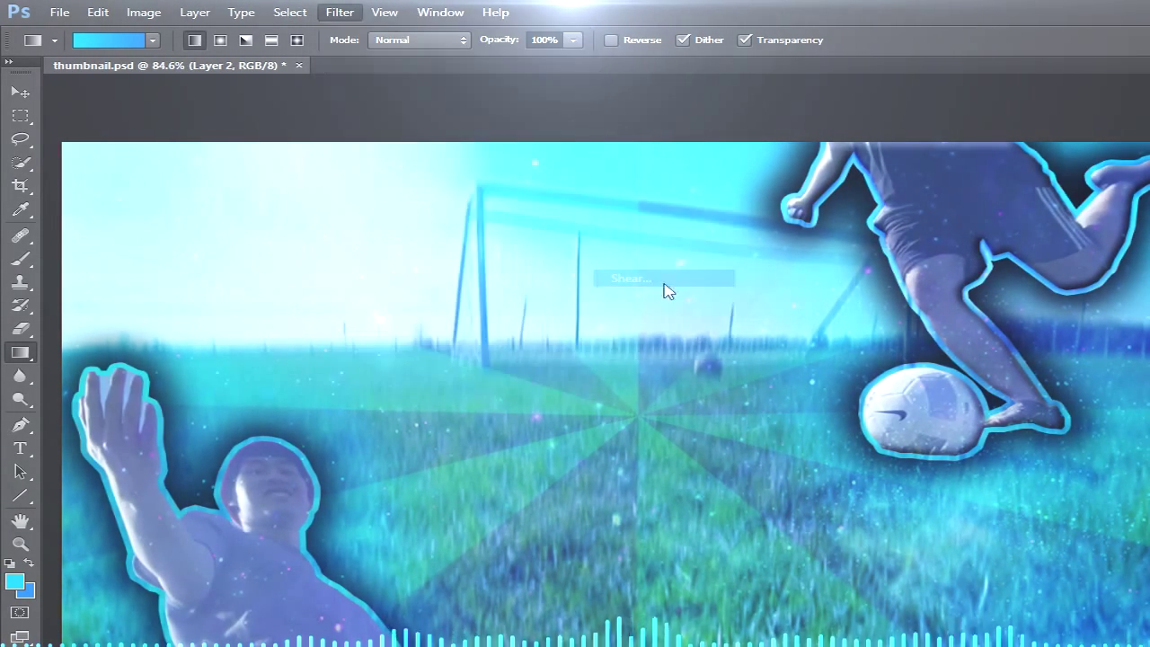
{"action": "left_click", "coordinate": [847, 205]}
Twist the radiating rays into a spiral with the Twirl filter
{"action": "left_click", "coordinate": [339, 12]}
{"action": "left_click", "coordinate": [655, 313]}
{"action": "left_click_drag", "start_coordinate": [706, 462], "coordinate": [716, 465]}
{"action": "key", "text": "Return"}
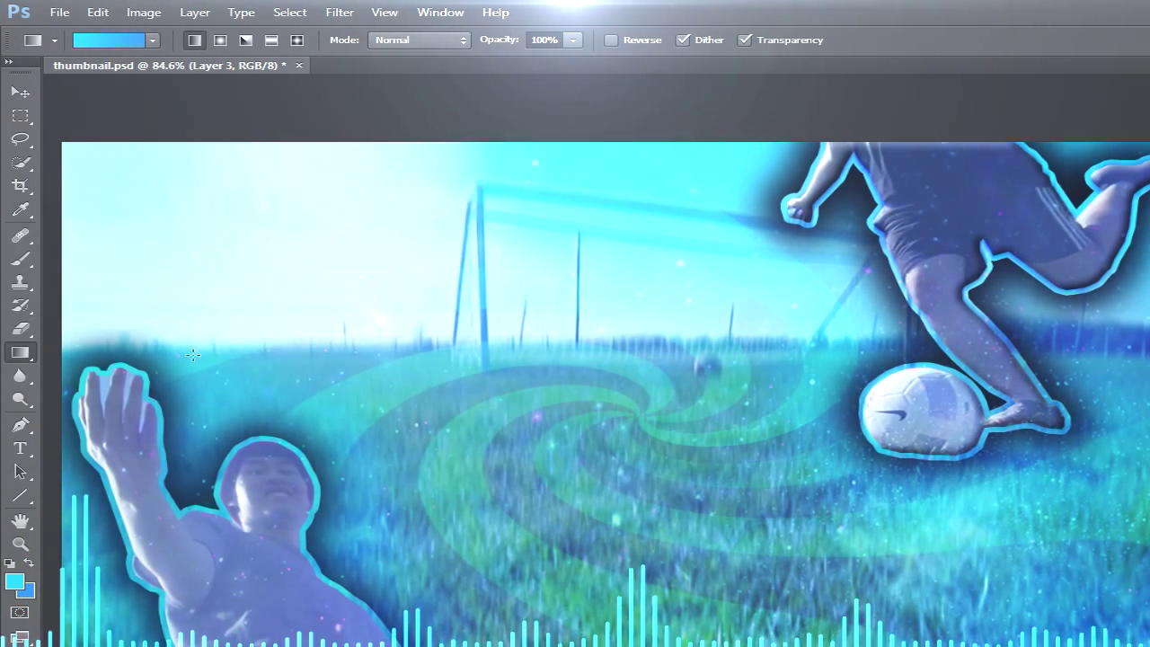
Add the title "SOCCER" in white 200 pt Impact and place it over the sky in the image's upper-left area
{"action": "left_click", "coordinate": [20, 447]}
{"action": "left_click", "coordinate": [287, 224]}
{"action": "left_click", "coordinate": [683, 43]}
{"action": "left_click_drag", "start_coordinate": [811, 513], "coordinate": [742, 477]}
{"action": "key", "text": "Return"}
{"action": "type", "text": "SOCCER"}
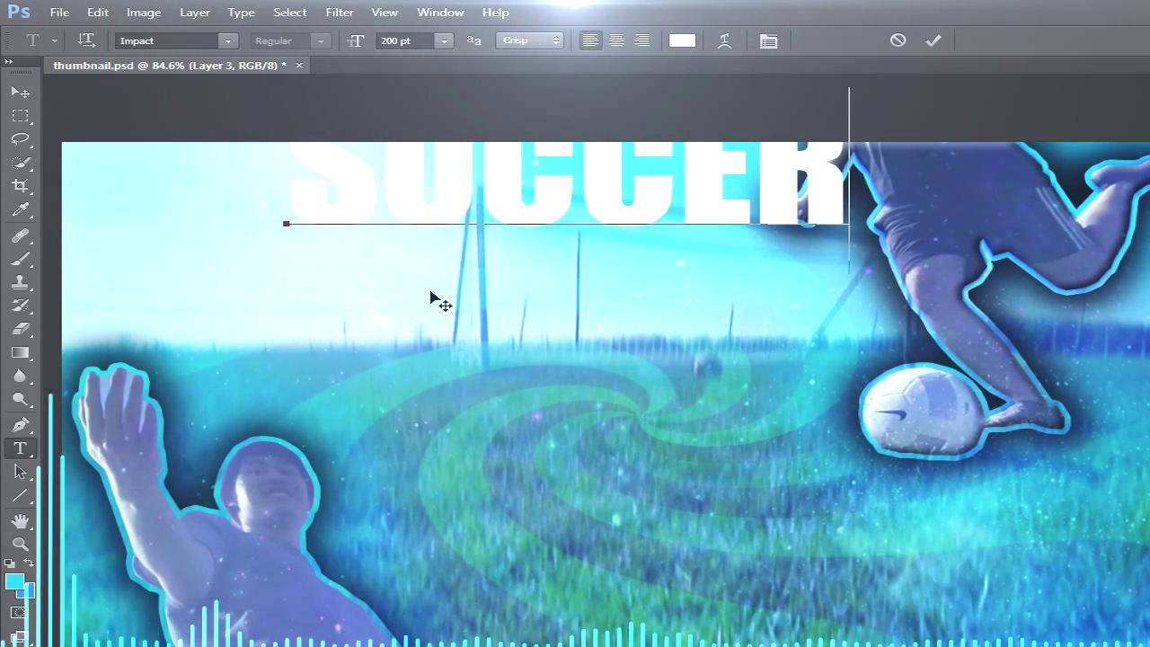
{"action": "left_click", "coordinate": [19, 93]}
{"action": "left_click_drag", "start_coordinate": [472, 205], "coordinate": [280, 274]}
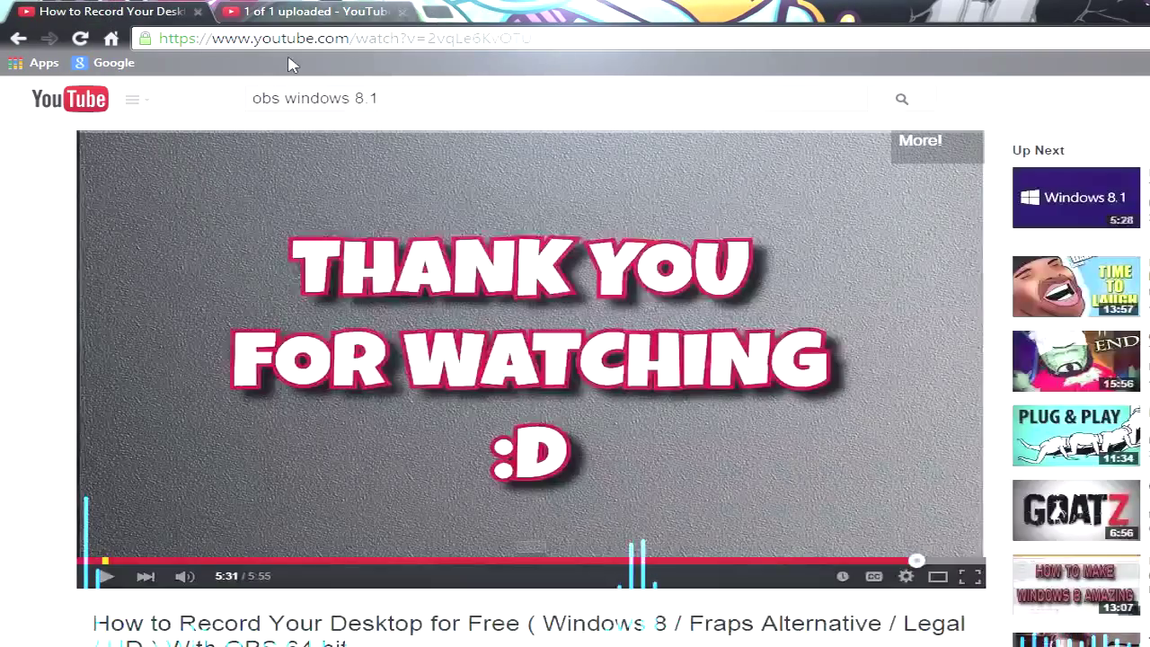
Switch to the web browser and search Google Images for "soccer ball"
{"action": "type", "text": "soccer ba"}
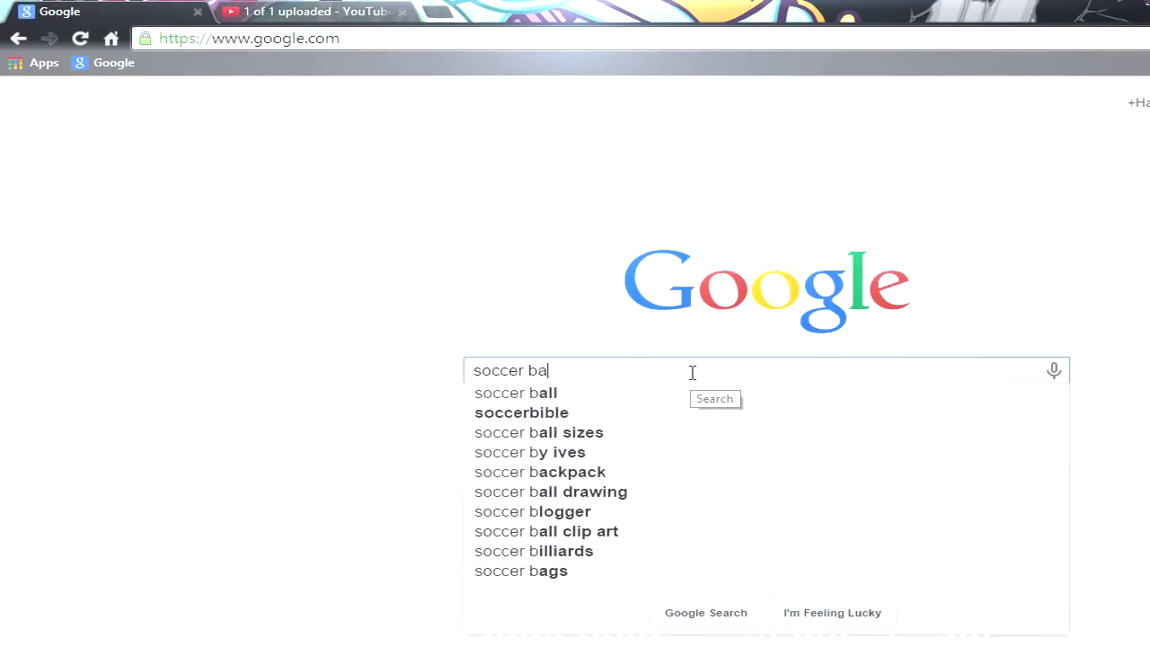
{"action": "type", "text": "ll"}
{"action": "key", "text": "Return"}
{"action": "left_click", "coordinate": [238, 158]}
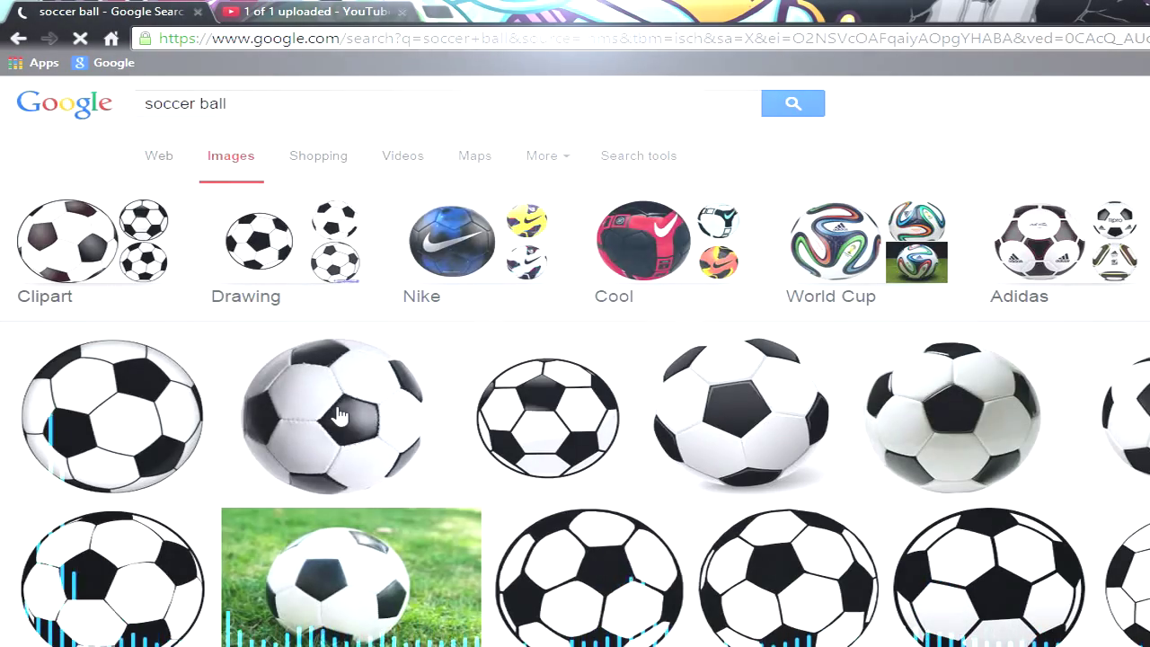
Try to save the first ball result and place Soccer_ball.svg in the Photoshop thumbnail document
{"action": "left_click", "coordinate": [126, 410]}
{"action": "right_click", "coordinate": [593, 440]}
{"action": "left_click", "coordinate": [742, 584]}
{"action": "left_click", "coordinate": [589, 401]}
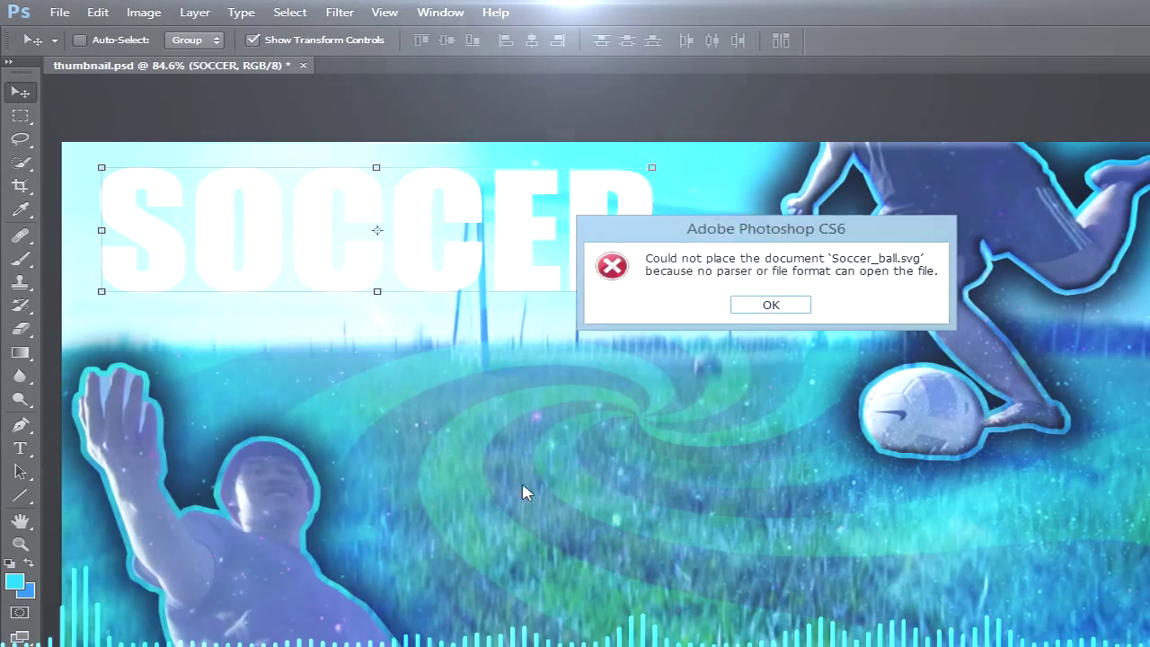
{"action": "key", "text": "Return"}
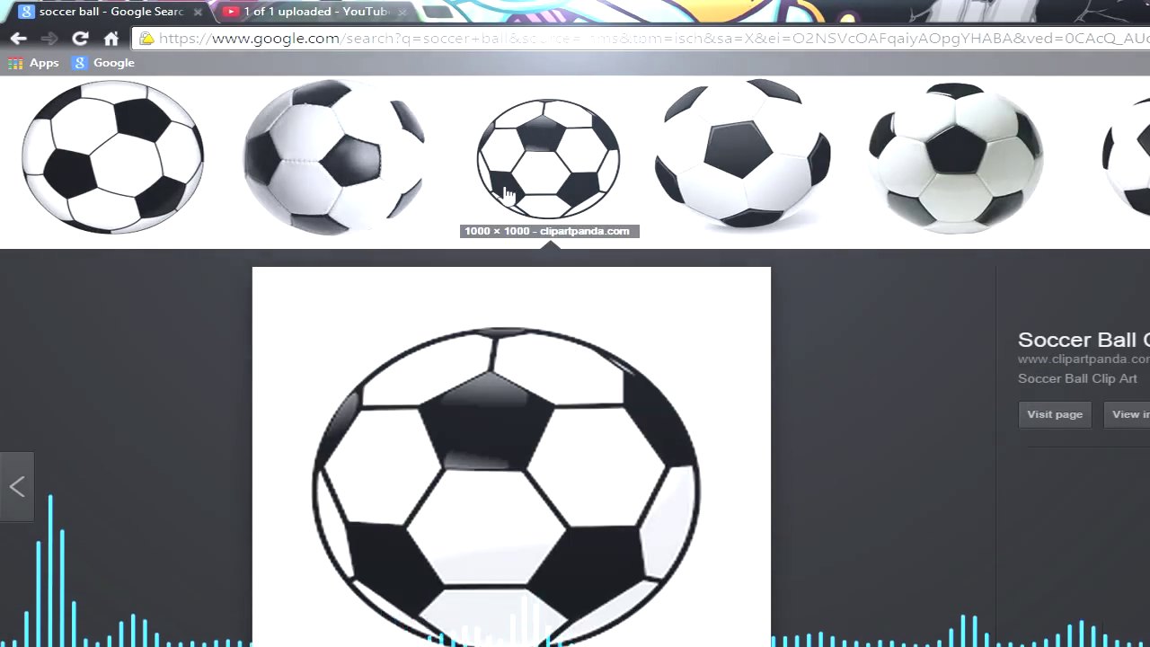
Save the 1000 × 1000 soccer ball clip art from clipartpanda.com and place it in the Photoshop thumbnail
{"action": "right_click", "coordinate": [637, 483]}
{"action": "left_click", "coordinate": [709, 608]}
{"action": "left_click", "coordinate": [587, 401]}
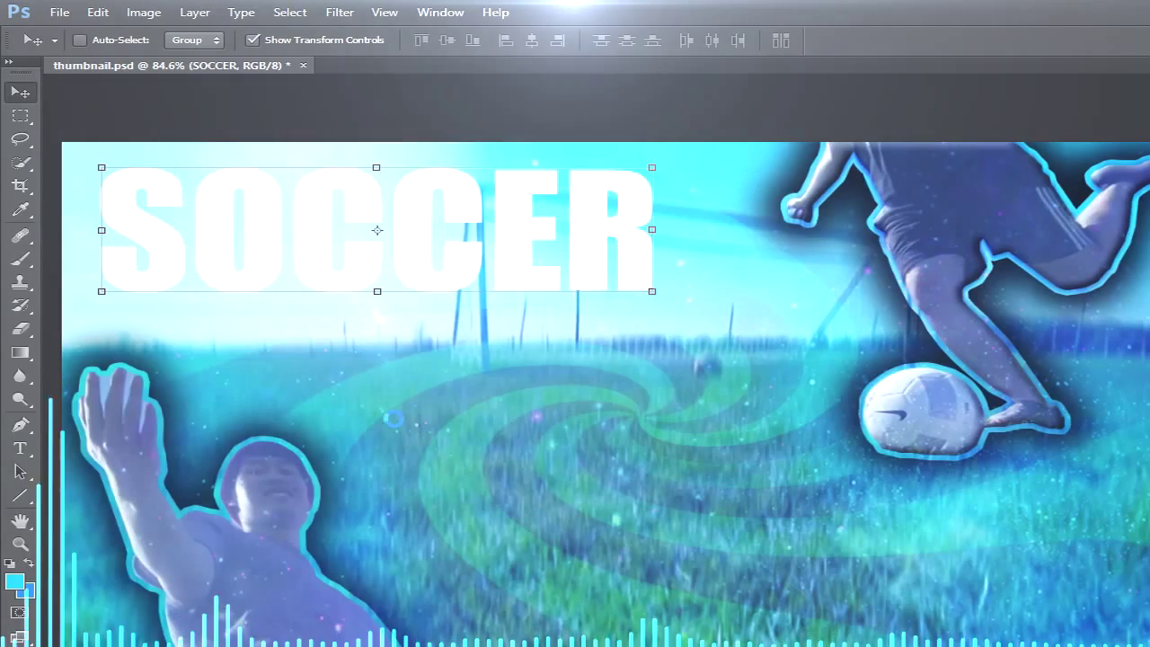
{"action": "key", "text": "Return"}
Position the ball over the O of SOCCER and stretch its height to about 138% to cover the letter
{"action": "left_click_drag", "start_coordinate": [637, 395], "coordinate": [240, 184]}
{"action": "left_click", "coordinate": [243, 204]}
{"action": "left_click_drag", "start_coordinate": [241, 265], "coordinate": [240, 309]}
{"action": "left_click_drag", "start_coordinate": [241, 223], "coordinate": [243, 227]}
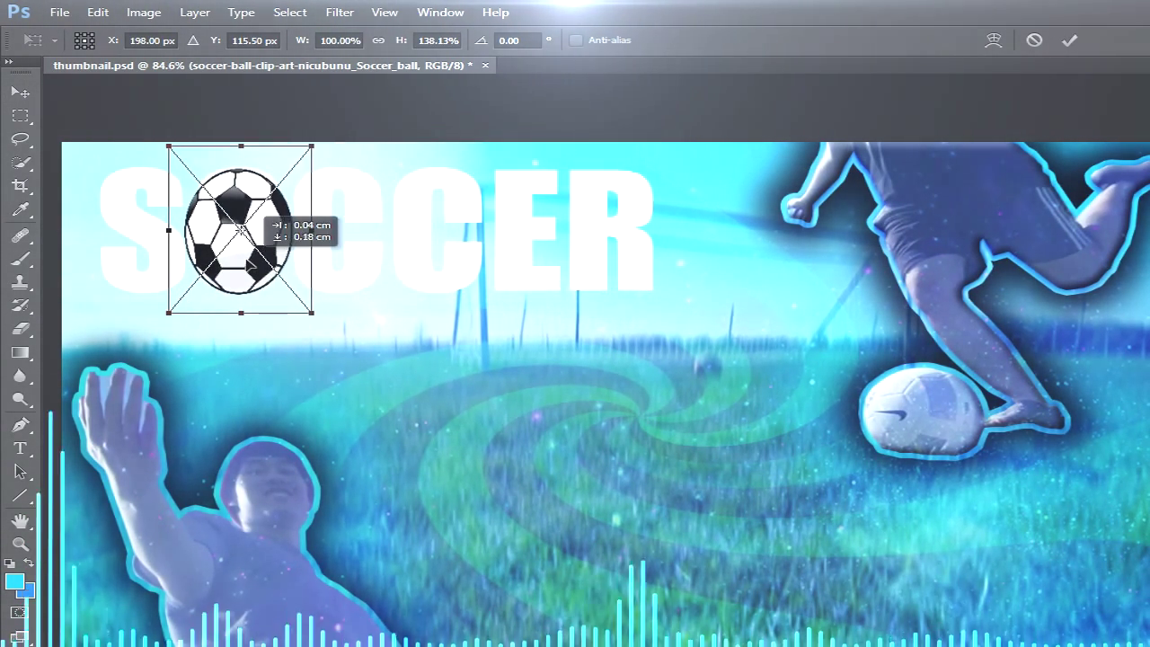
{"action": "key", "text": "Return"}
Add a 7 px black outside stroke to the SOCCER title
{"action": "left_click", "coordinate": [377, 230], "text": "ctrl"}
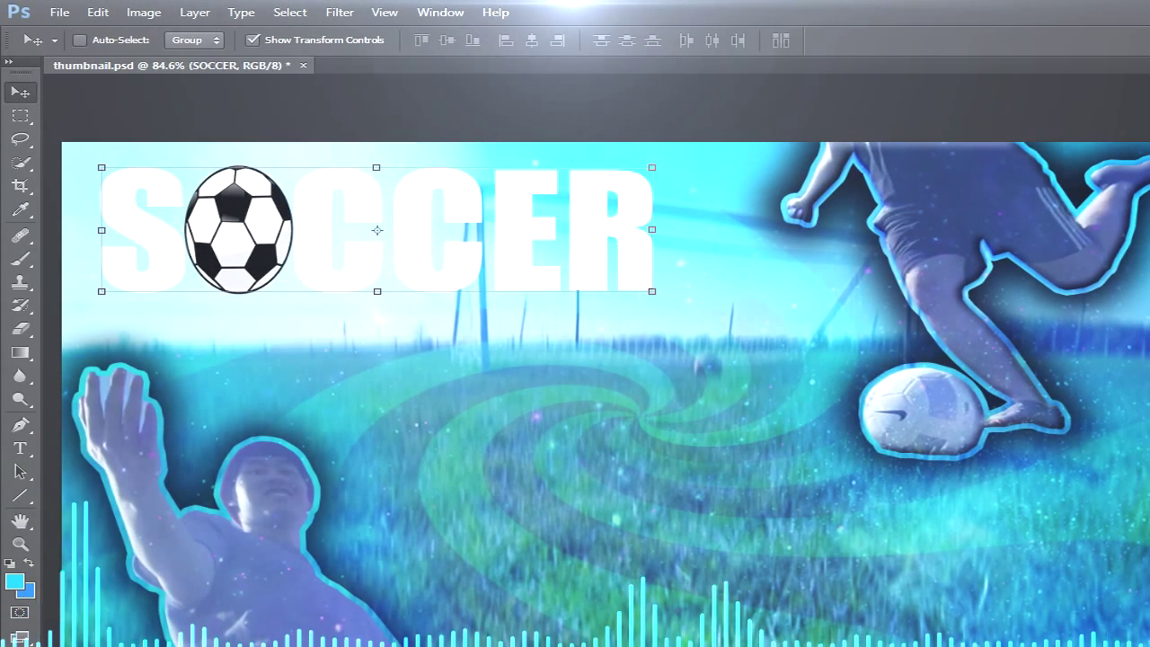
{"action": "left_click", "coordinate": [540, 464]}
{"action": "double_click", "coordinate": [873, 387]}
{"action": "type", "text": "7"}
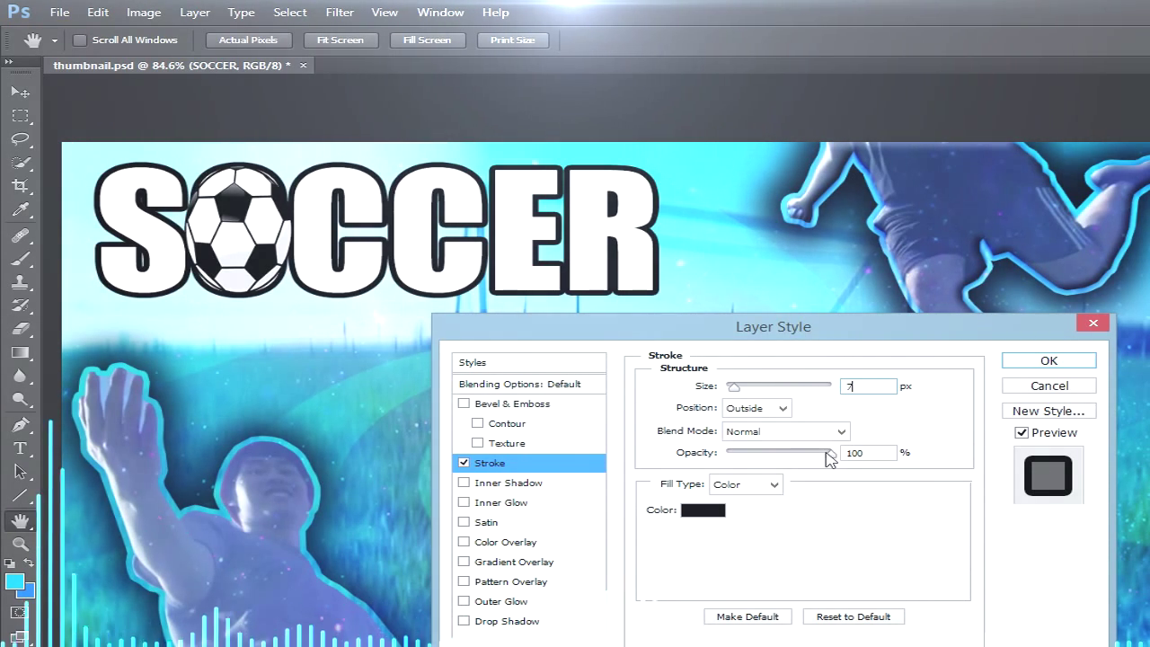
Add a Multiply drop shadow to the SOCCER title with 75% opacity, 0 px distance, 33% spread and an enlarged size
{"action": "left_click", "coordinate": [508, 621]}
{"action": "type", "text": "10"}
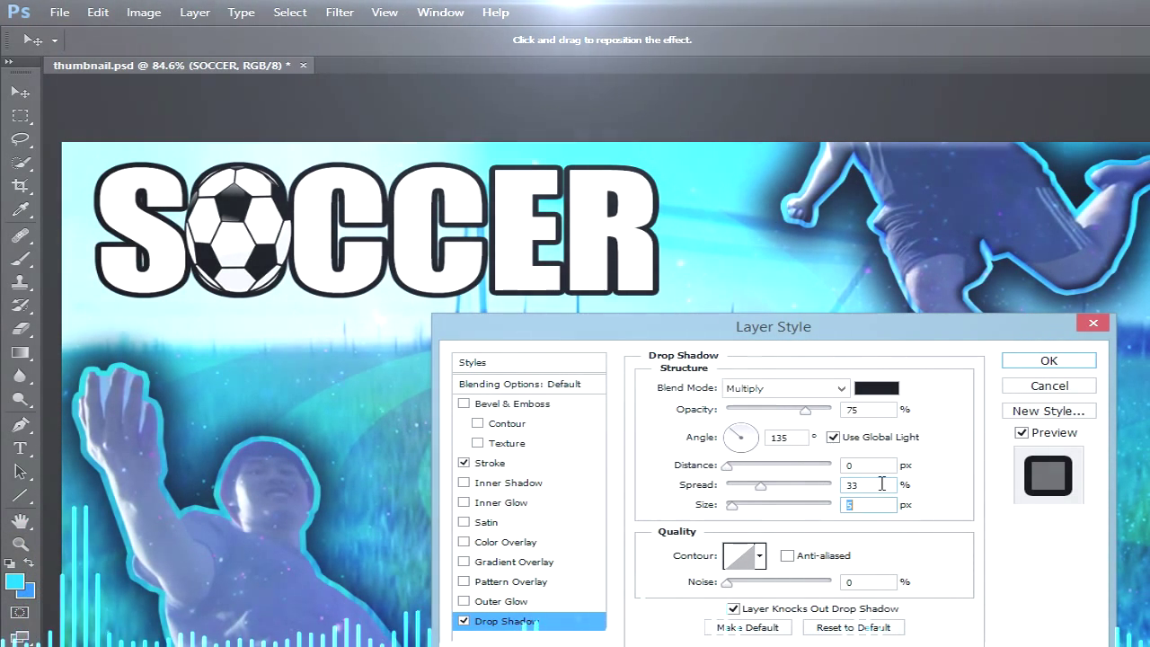
{"action": "key", "text": "Tab"}
{"action": "type", "text": "10"}
{"action": "key", "text": "Return"}
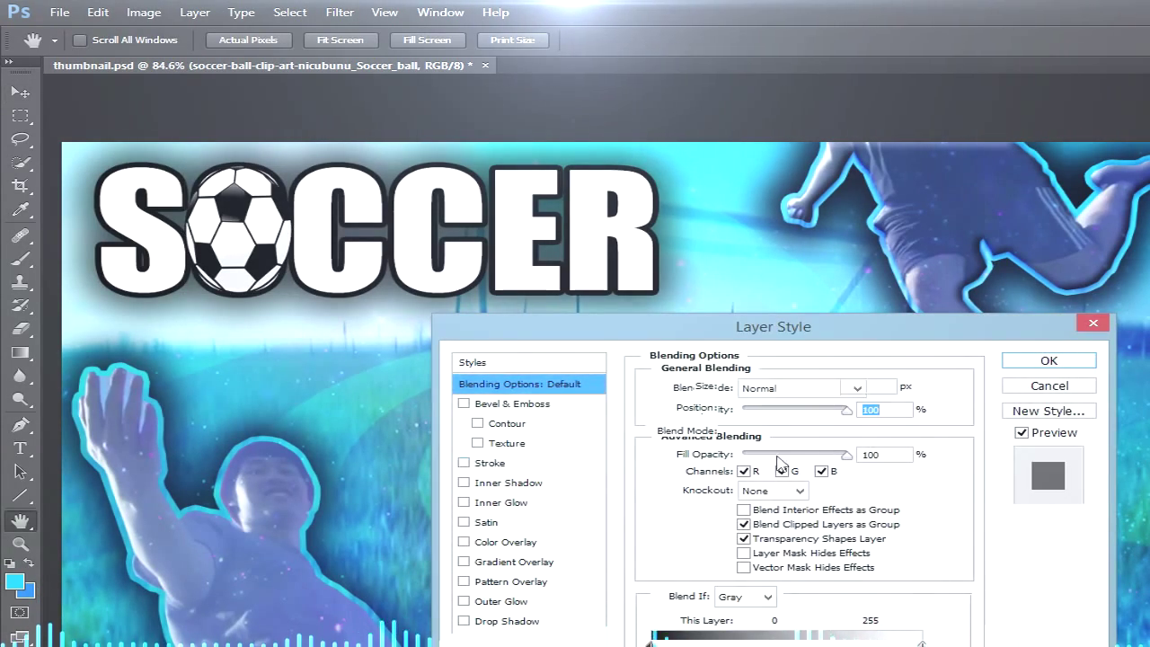
Try a 7 px black outside stroke on the soccer ball clip art
{"action": "left_click", "coordinate": [509, 464]}
{"action": "type", "text": "7"}
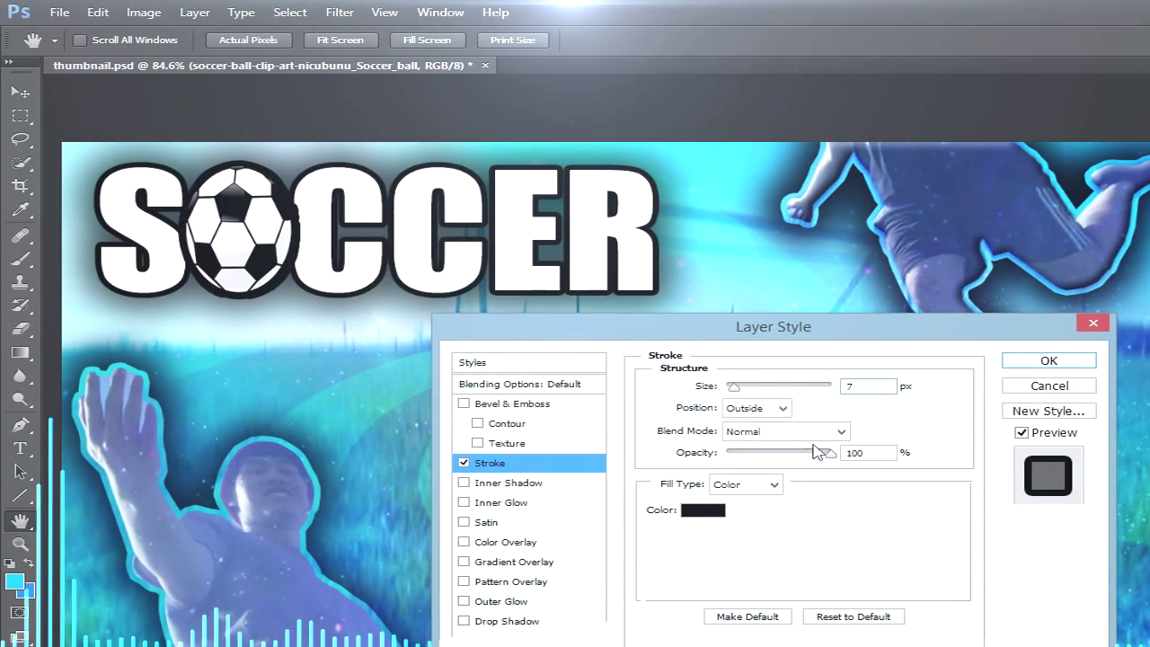
{"action": "left_click", "coordinate": [703, 509]}
{"action": "key", "text": "Return"}
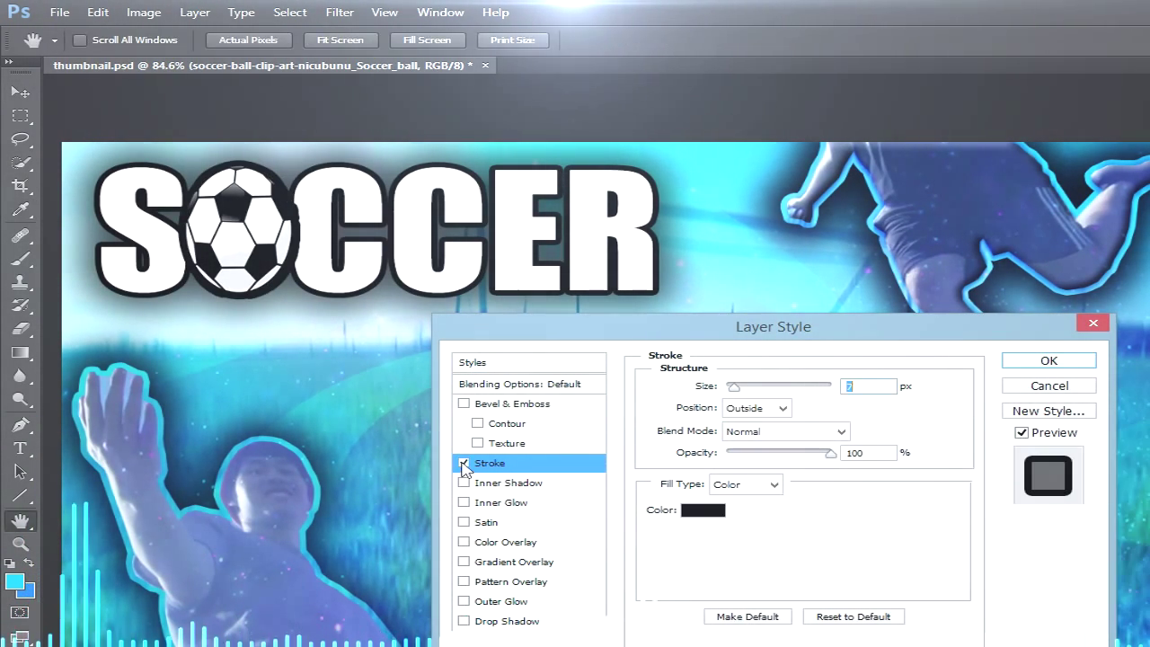
{"action": "key", "text": "Return"}
Enlarge the soccer ball clip art over the letter O to 102.5% width and 159.38% height
{"action": "key", "text": "v"}
{"action": "key", "text": "ctrl+t"}
{"action": "left_click_drag", "start_coordinate": [186, 171], "coordinate": [190, 173]}
{"action": "left_click_drag", "start_coordinate": [166, 141], "coordinate": [161, 130]}
{"action": "left_click_drag", "start_coordinate": [315, 319], "coordinate": [317, 326]}
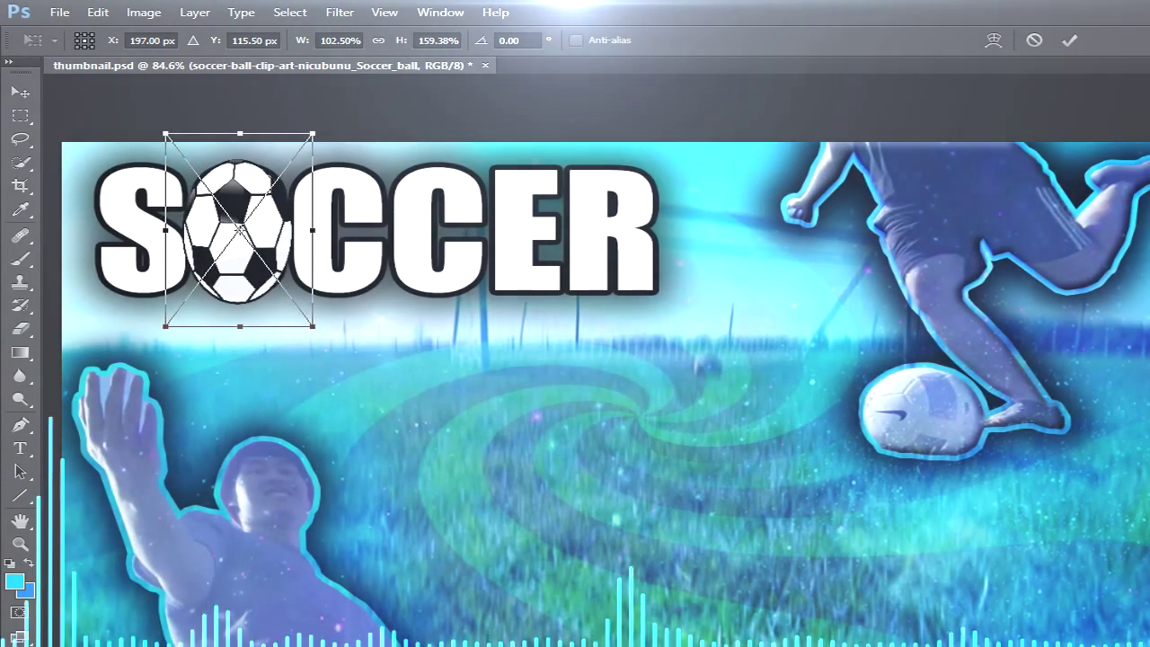
{"action": "key", "text": "Return"}
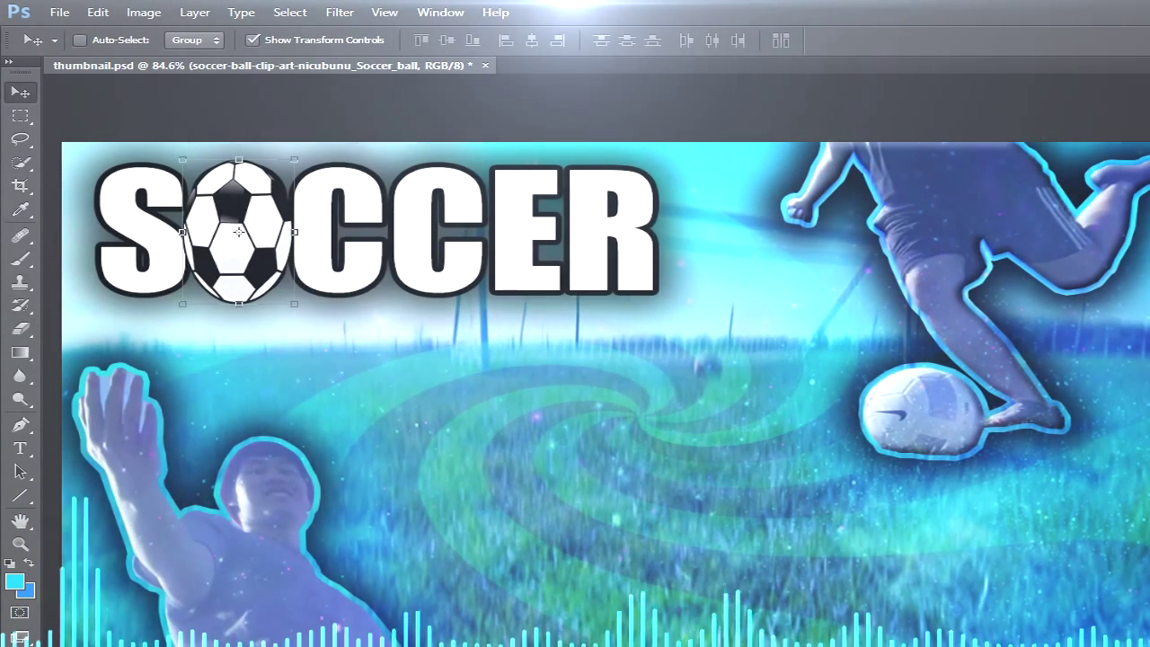
{"action": "double_click", "coordinate": [1148, 449]}
{"action": "left_click", "coordinate": [1082, 356]}
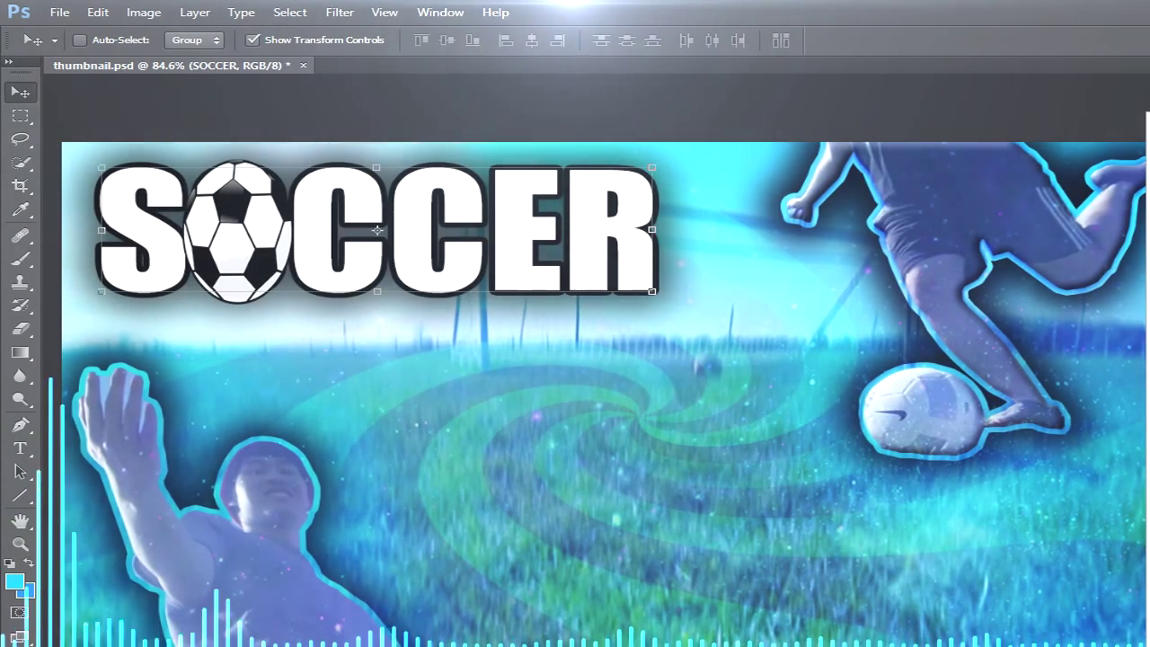
Replace the title with white text reading "S CCER", leaving a gap for the O, and align it around the ball
{"action": "type", "text": "t"}
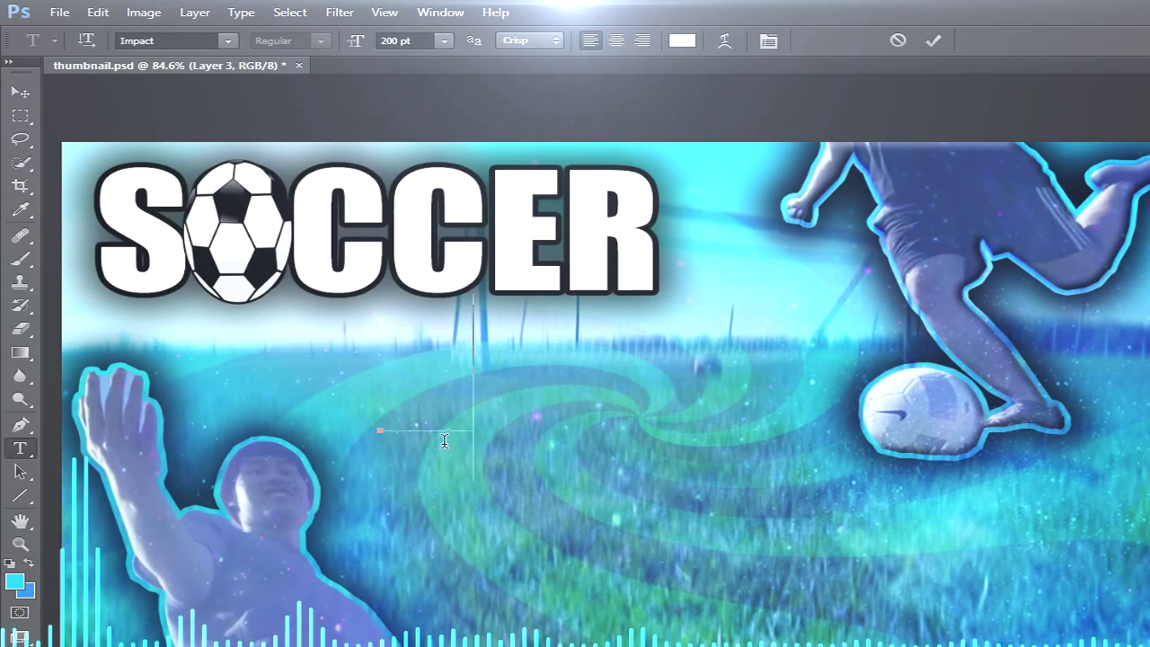
{"action": "type", "text": "S  CCER"}
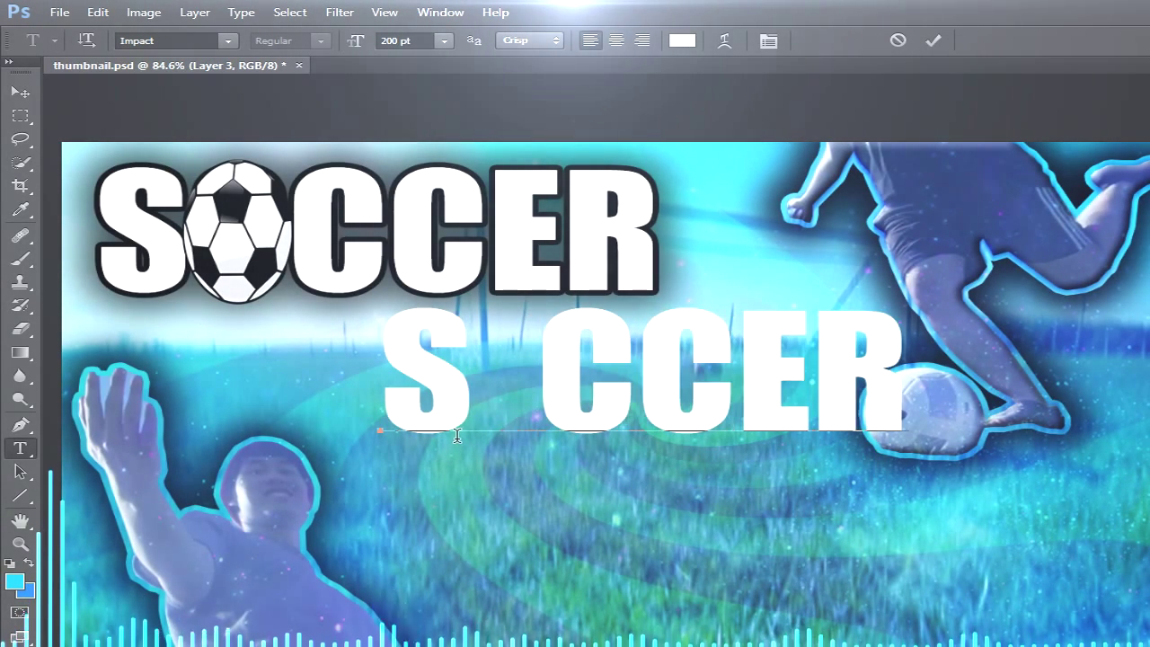
{"action": "left_click", "coordinate": [19, 96]}
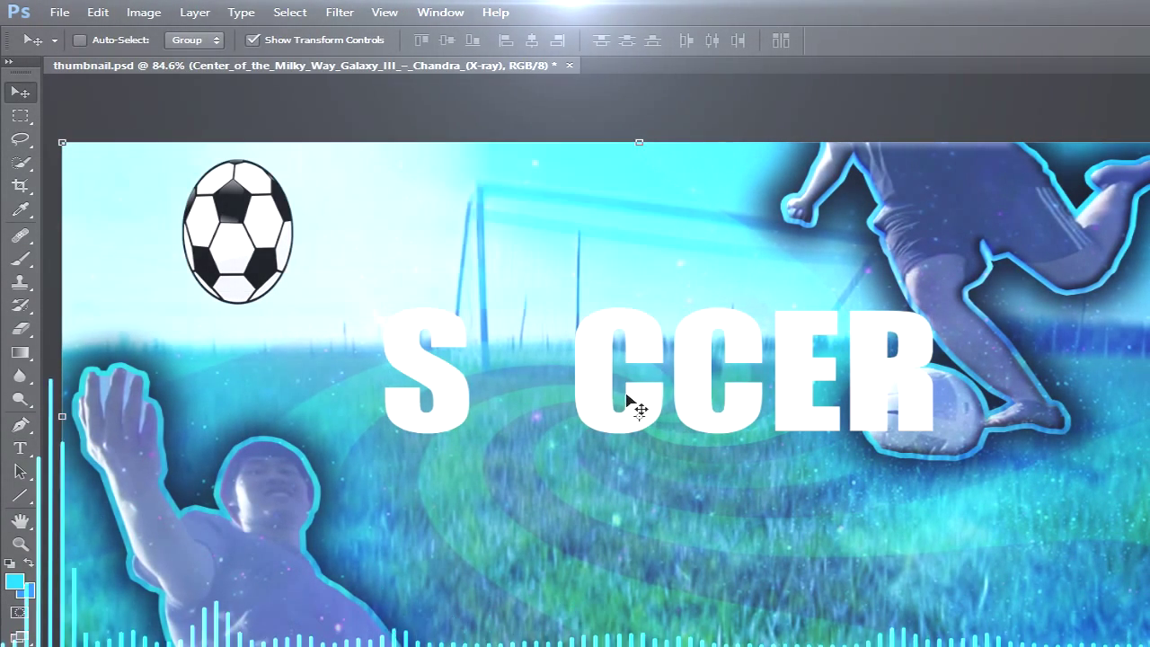
{"action": "mouse_move", "coordinate": [690, 392]}
{"action": "left_mouse_down"}
{"action": "mouse_move", "coordinate": [637, 361]}
{"action": "mouse_move", "coordinate": [678, 384]}
{"action": "left_mouse_up"}
{"action": "left_click", "coordinate": [1149, 431]}
{"action": "left_click_drag", "start_coordinate": [818, 380], "coordinate": [531, 241]}
Scale the soccer ball clip art to about 94.38% width and 131.88% height and center it in the title's O gap
{"action": "left_click", "coordinate": [238, 232], "text": "ctrl"}
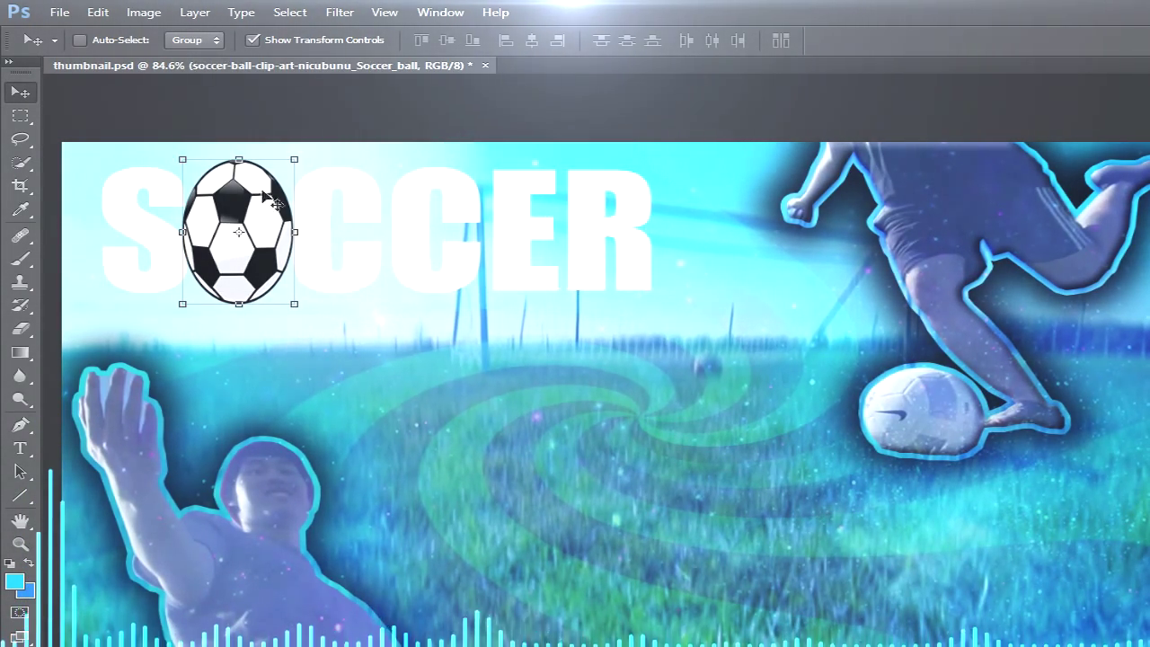
{"action": "key", "text": "ctrl+t"}
{"action": "mouse_move", "coordinate": [183, 162]}
{"action": "left_mouse_down"}
{"action": "mouse_move", "coordinate": [192, 154]}
{"action": "mouse_move", "coordinate": [191, 177]}
{"action": "left_mouse_up"}
{"action": "left_click_drag", "start_coordinate": [304, 252], "coordinate": [284, 220]}
{"action": "left_click_drag", "start_coordinate": [172, 145], "coordinate": [172, 170]}
{"action": "left_click_drag", "start_coordinate": [256, 235], "coordinate": [254, 236]}
{"action": "left_click_drag", "start_coordinate": [160, 237], "coordinate": [167, 237]}
{"action": "left_click_drag", "start_coordinate": [243, 166], "coordinate": [243, 153]}
{"action": "mouse_move", "coordinate": [280, 223]}
{"action": "left_mouse_down"}
{"action": "mouse_move", "coordinate": [278, 236]}
{"action": "mouse_move", "coordinate": [280, 219]}
{"action": "left_mouse_up"}
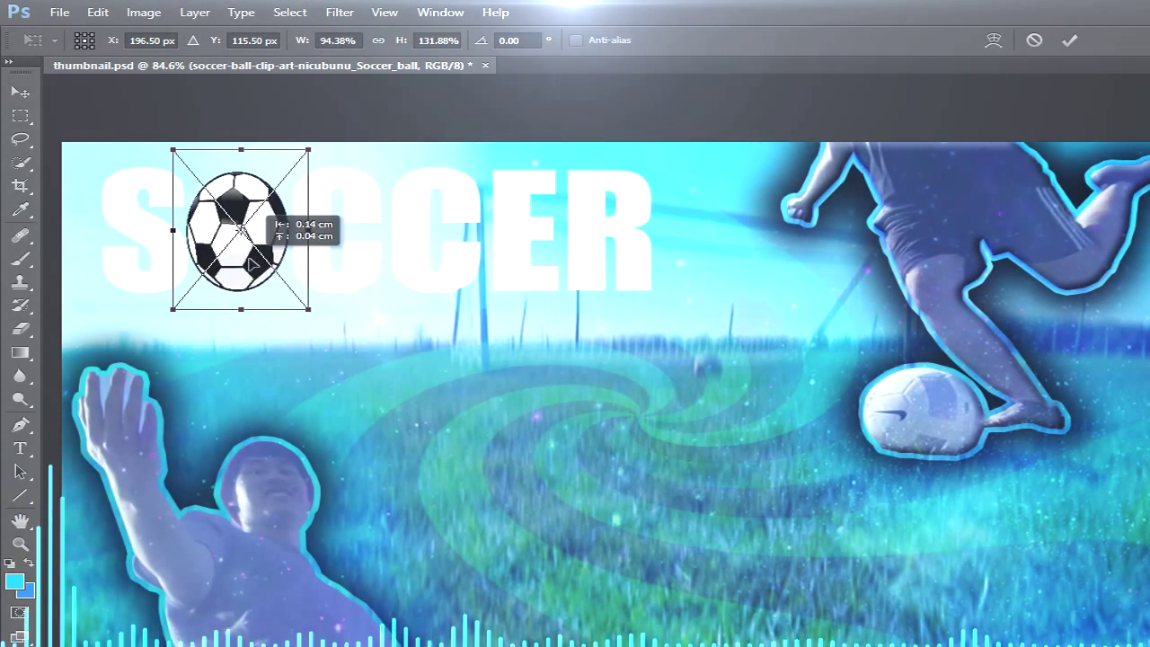
{"action": "left_click_drag", "start_coordinate": [253, 261], "coordinate": [254, 262]}
{"action": "key", "text": "Return"}
Add a 7 px black outside stroke at 100% opacity to the "S CCER" title text
{"action": "double_click", "coordinate": [1149, 539]}
{"action": "left_click", "coordinate": [539, 463]}
{"action": "left_click", "coordinate": [868, 385]}
{"action": "key", "text": "BackSpace"}
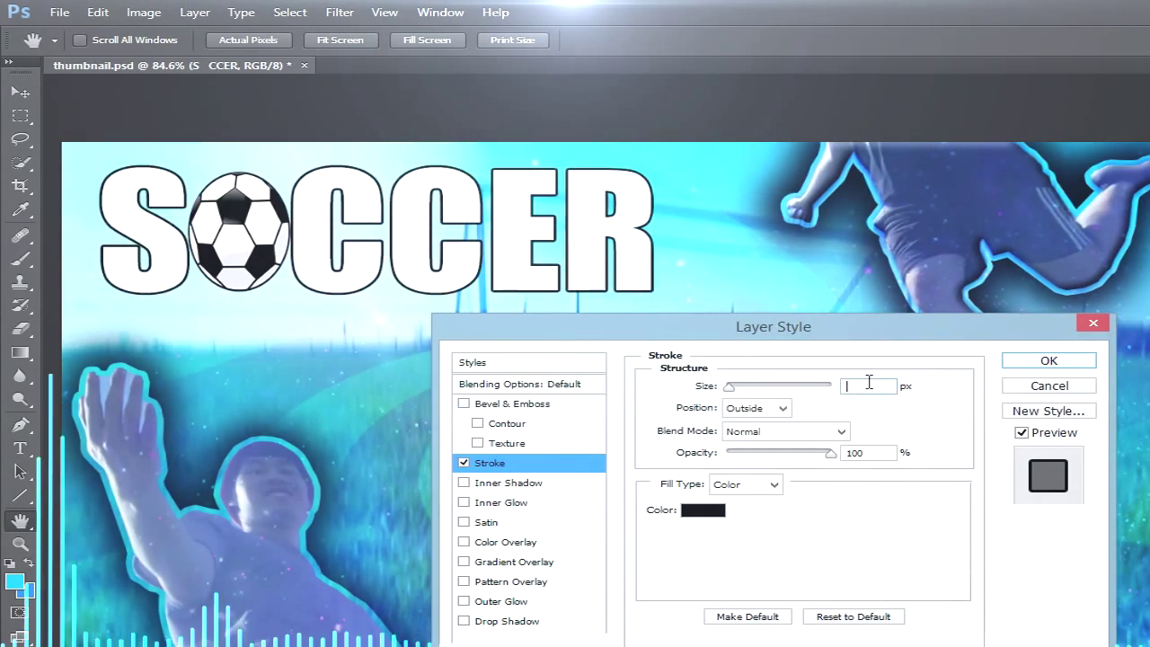
{"action": "type", "text": "7"}
{"action": "left_click", "coordinate": [1050, 362]}
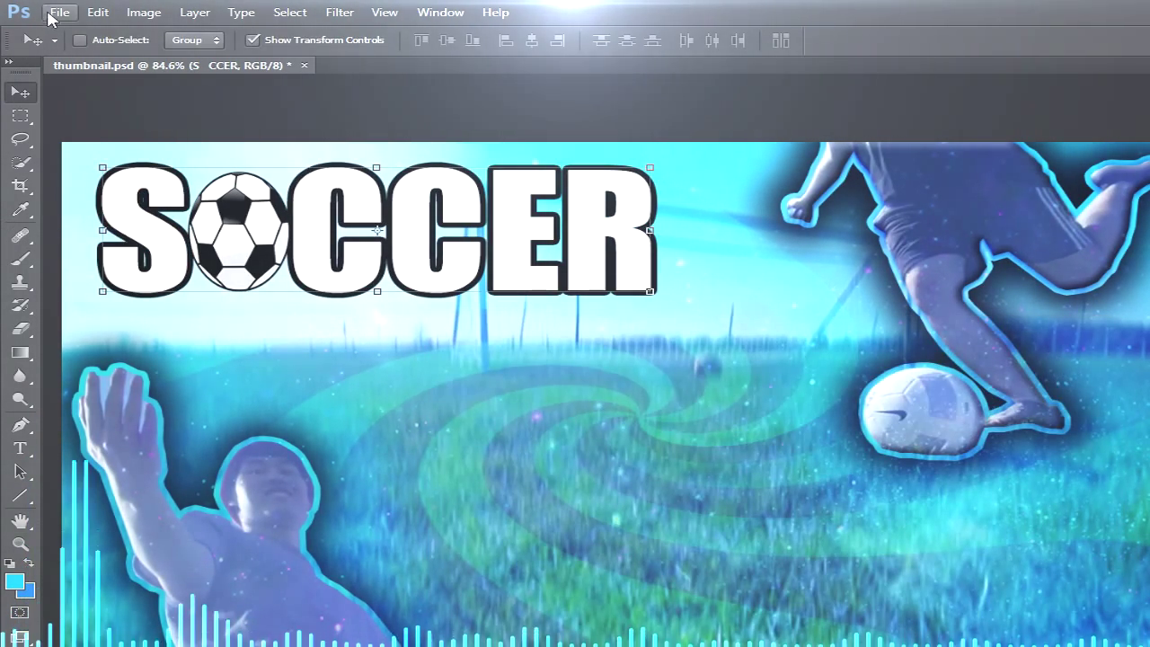
Export the thumbnail for web as a maximum-quality JPEG named "soccer thumbnail" in the thumbnail folder
{"action": "left_click", "coordinate": [53, 18]}
{"action": "left_click", "coordinate": [172, 264]}
{"action": "left_click", "coordinate": [1101, 645]}
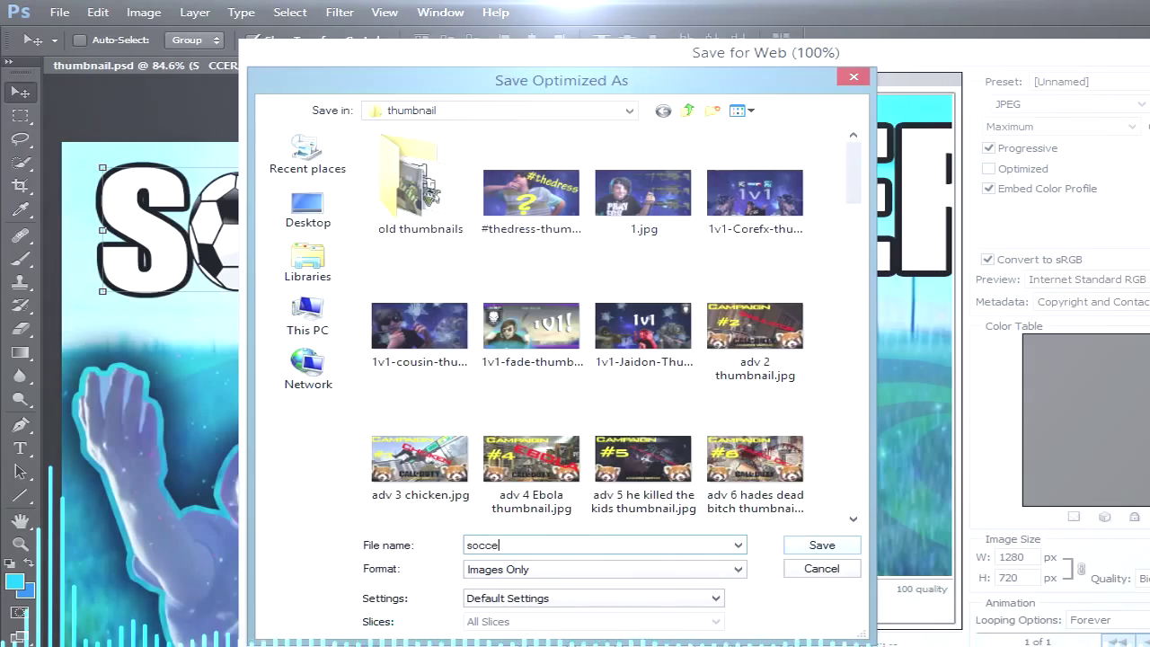
{"action": "type", "text": "soccer thumbnail"}
{"action": "left_click", "coordinate": [818, 545]}
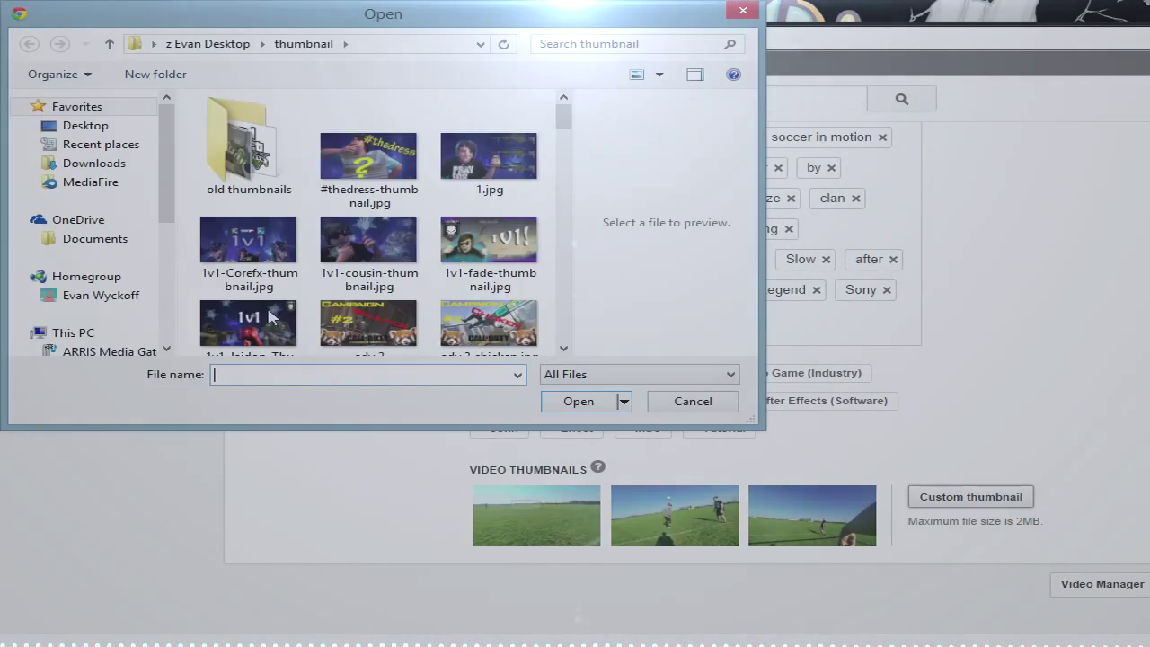
Switch to the YouTube upload page and set the exported soccer image as the video's custom thumbnail
{"action": "scroll", "coordinate": [562, 350], "scroll_direction": "down", "scroll_amount": 6}
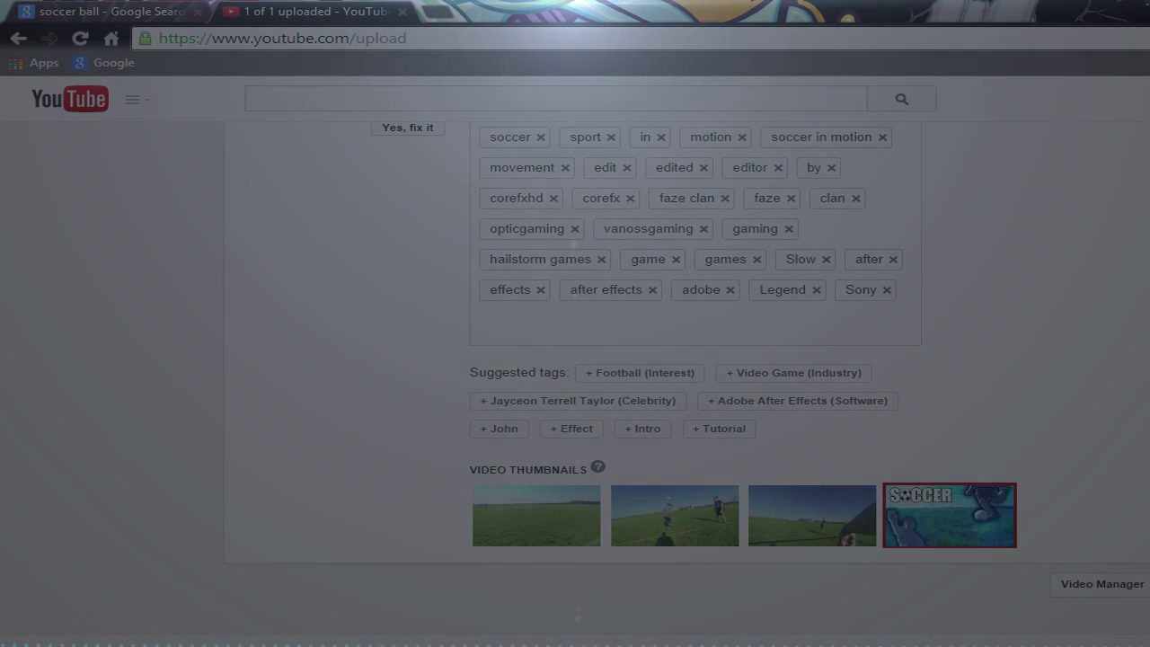
{"action": "scroll", "coordinate": [1141, 170], "scroll_direction": "up", "scroll_amount": 2}
{"action": "scroll", "coordinate": [1142, 171], "scroll_direction": "up", "scroll_amount": 1}
{"action": "left_click", "coordinate": [1143, 256]}
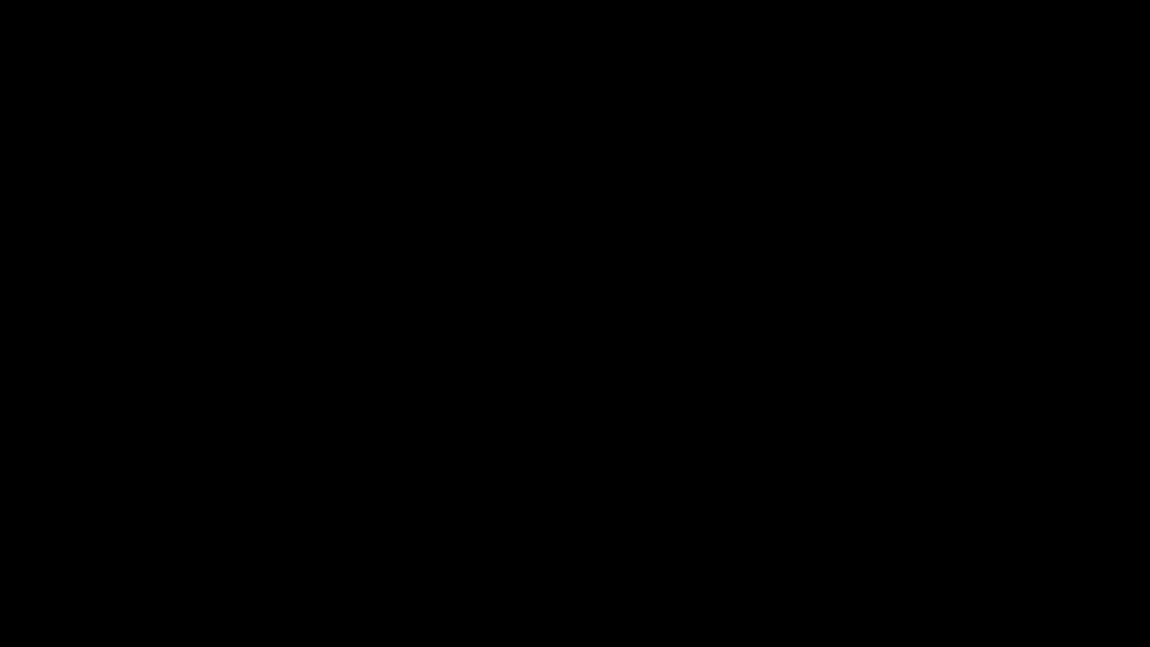